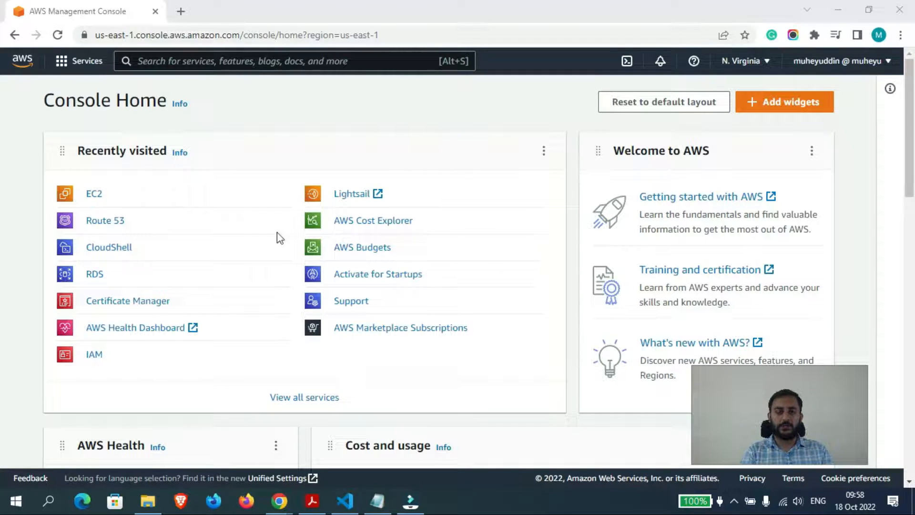
# Start launching a new EC2 instance and name it Demo.
pyautogui.click(96, 196)
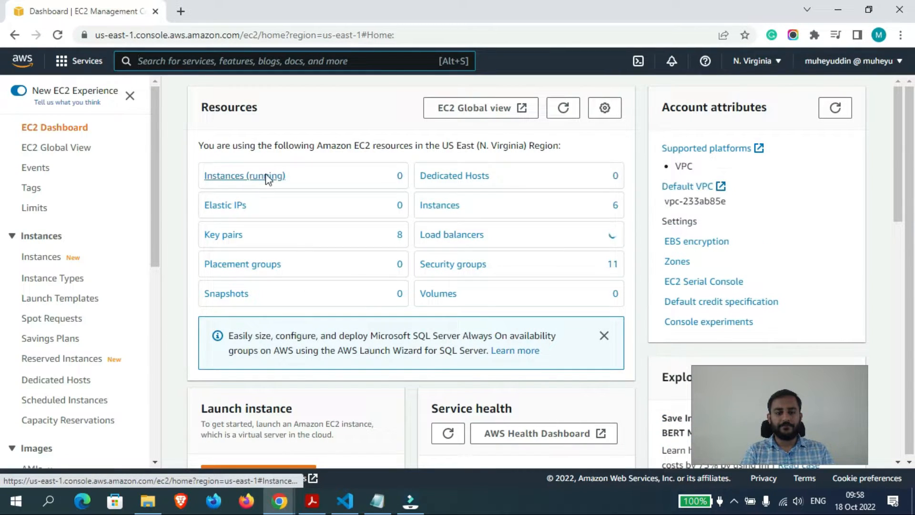
pyautogui.click(265, 176)
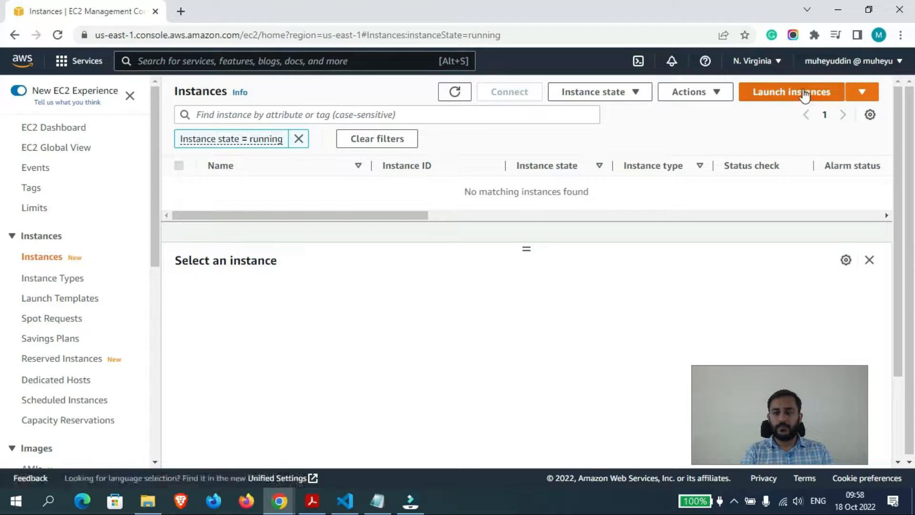
pyautogui.click(794, 93)
pyautogui.click(197, 279)
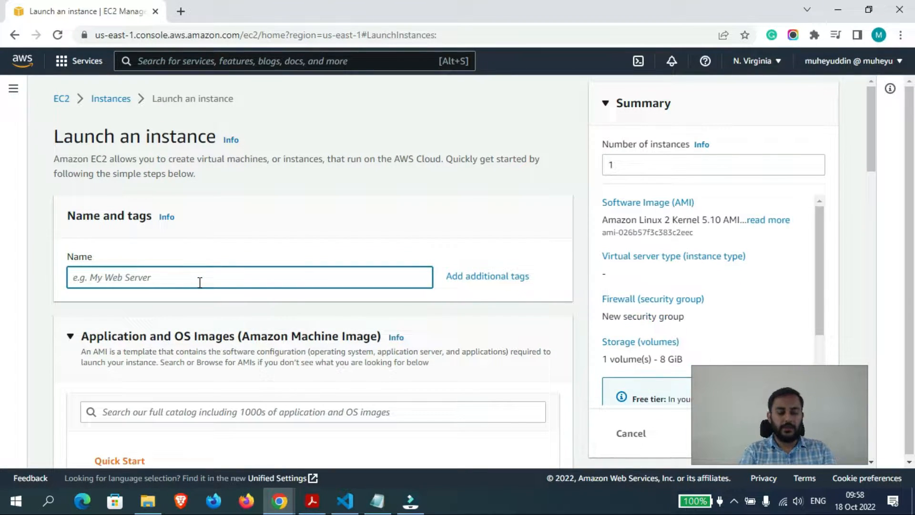
pyautogui.write('Demo')
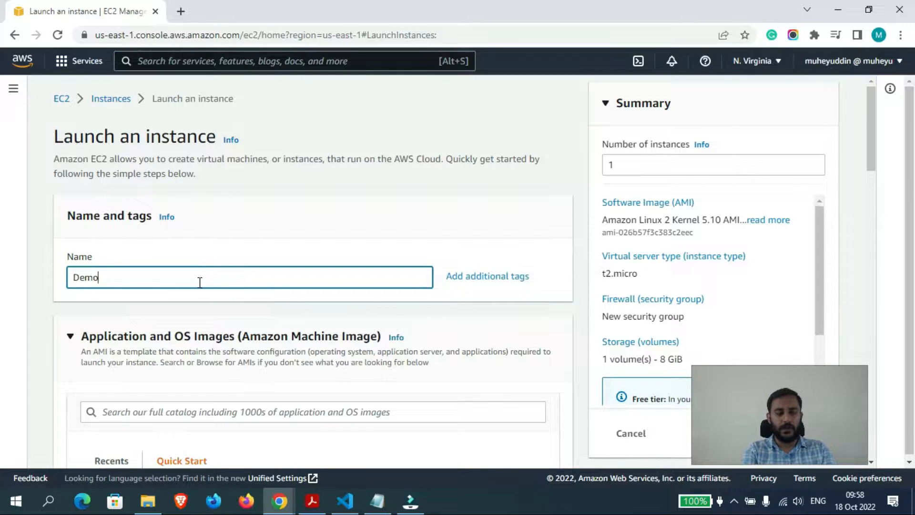
# Set the instance type of the Demo instance to c6a.large.
pyautogui.moveTo(871, 143); pyautogui.dragTo(884, 204)
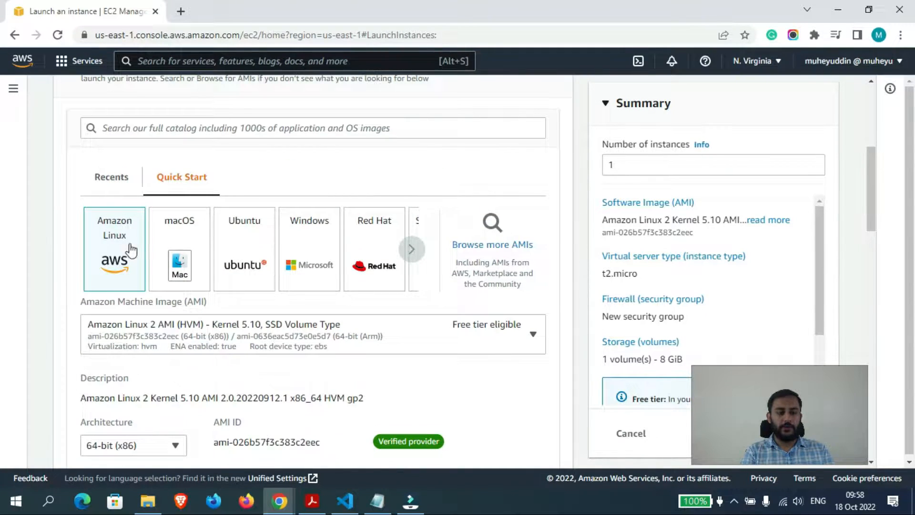
pyautogui.moveTo(873, 218); pyautogui.dragTo(870, 285)
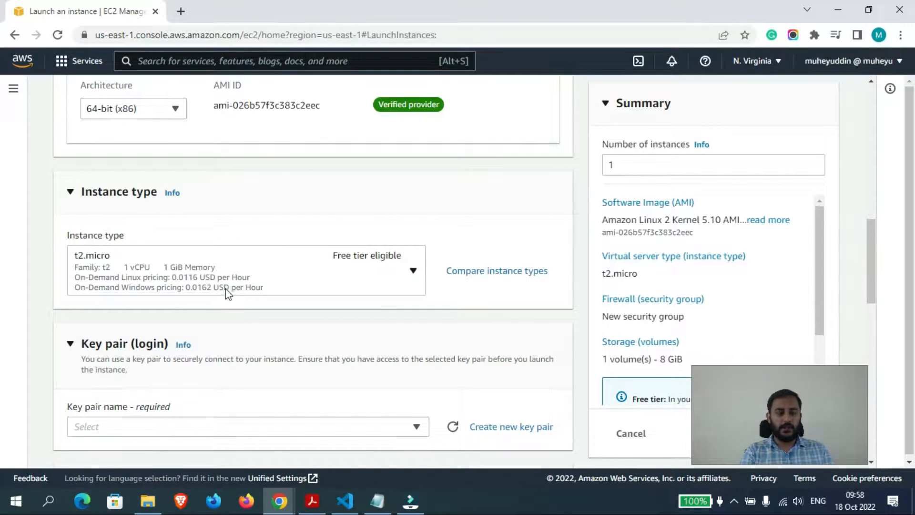
pyautogui.click(257, 281)
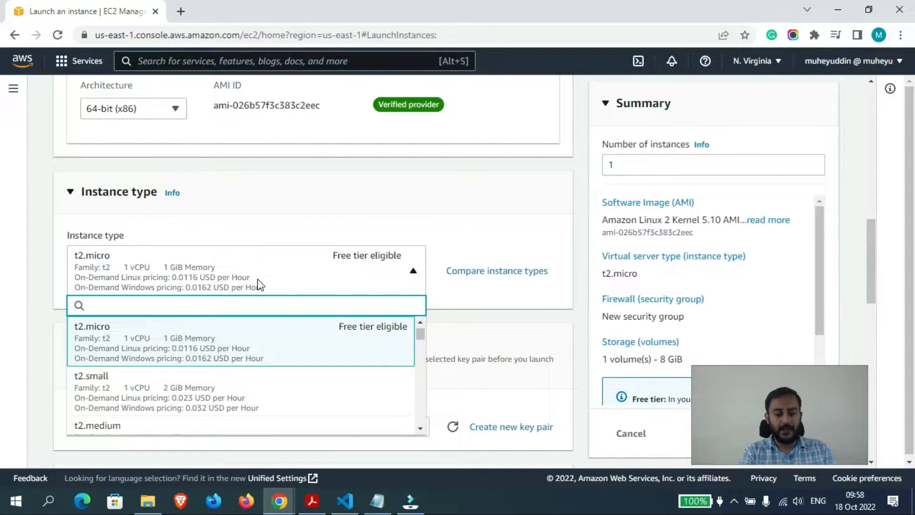
pyautogui.write('c6a')
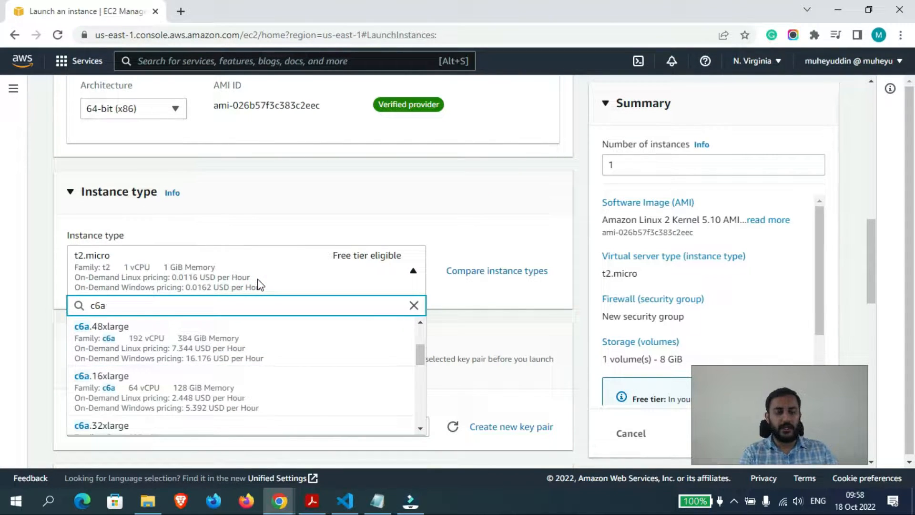
pyautogui.click(420, 322)
pyautogui.click(419, 322)
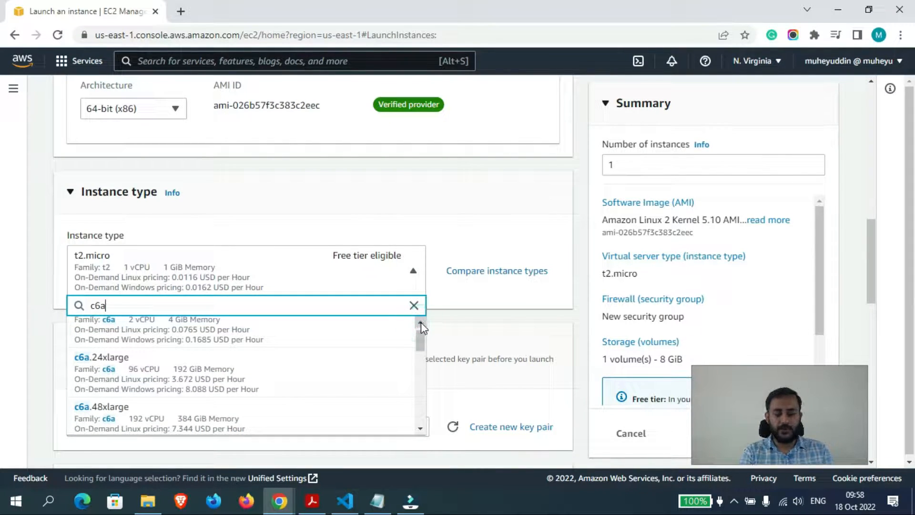
pyautogui.write('.la')
pyautogui.click(341, 351)
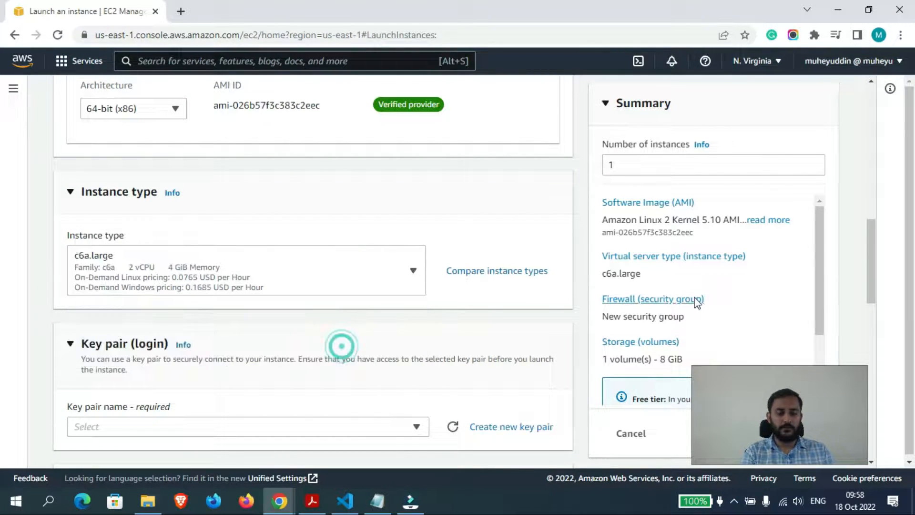
# Assign the existing Wordpress EFS key pair to the instance for login.
pyautogui.moveTo(875, 272); pyautogui.dragTo(869, 308)
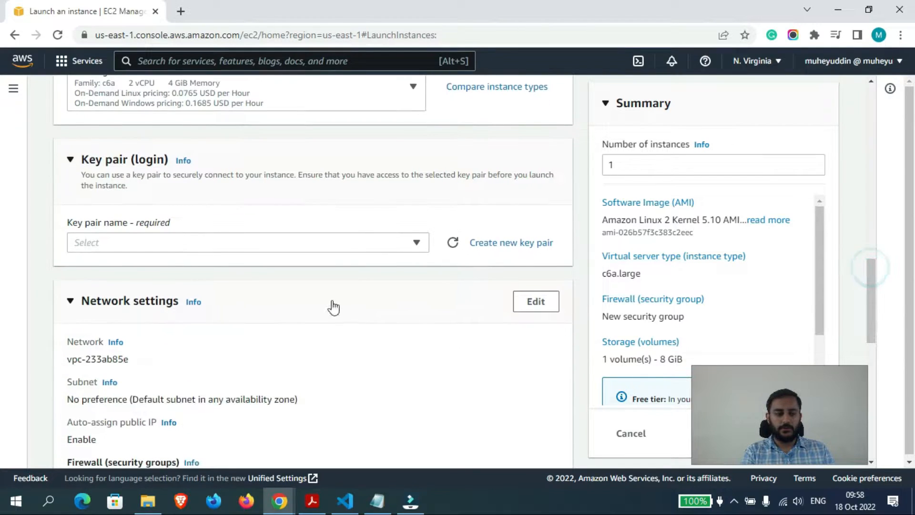
pyautogui.click(332, 245)
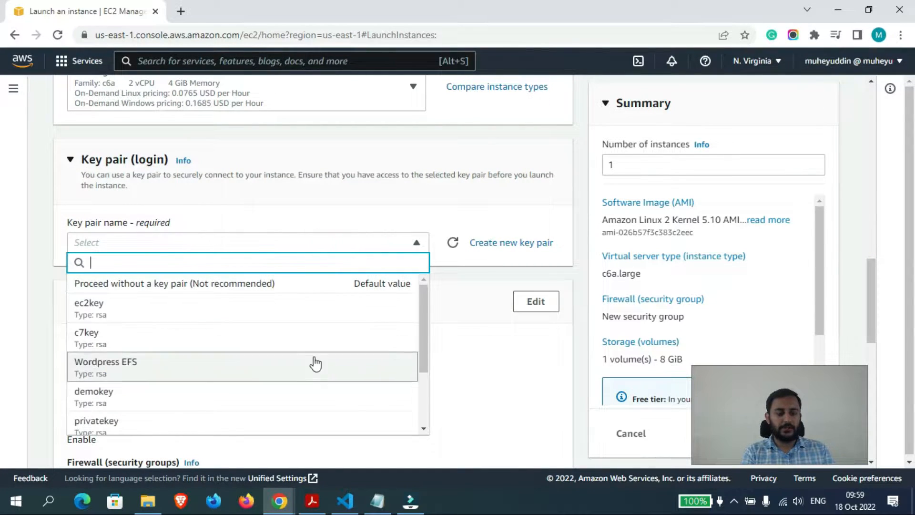
pyautogui.click(125, 371)
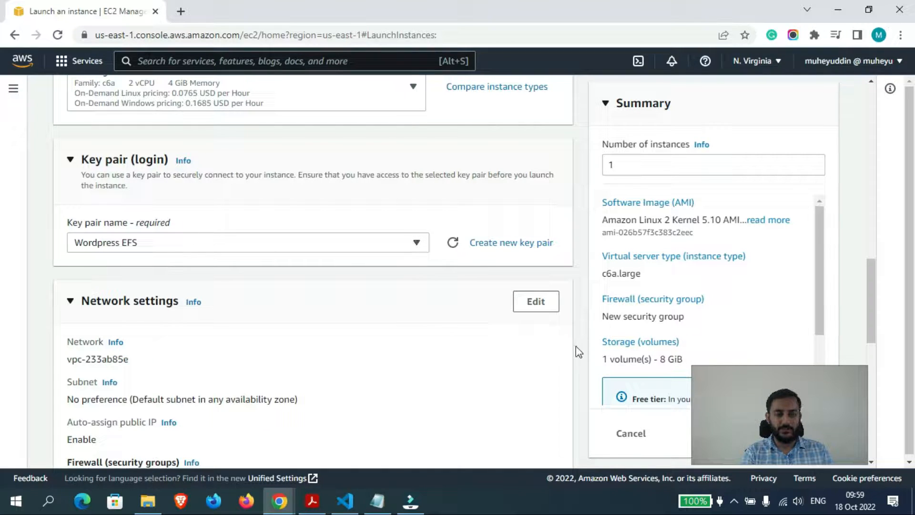
# Use the existing security group temp as the instance's firewall.
pyautogui.scroll(-7, 872, 284)
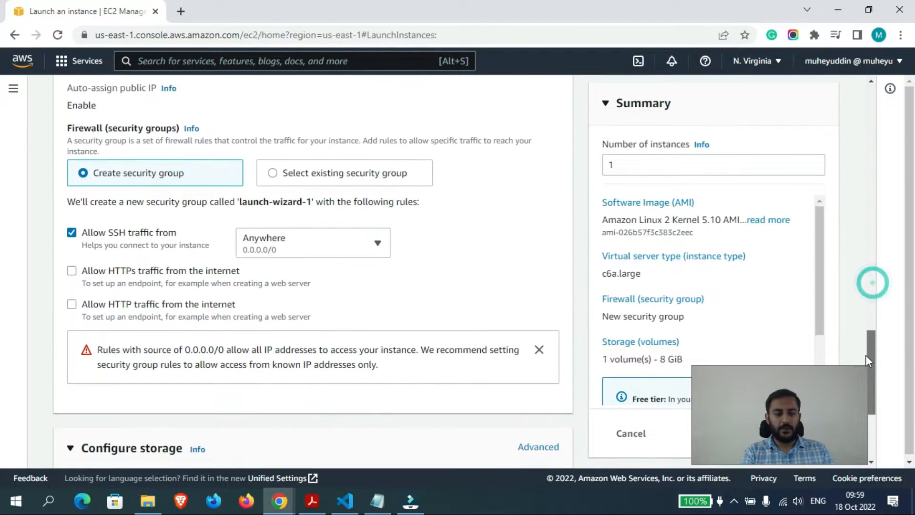
pyautogui.click(332, 173)
pyautogui.click(181, 220)
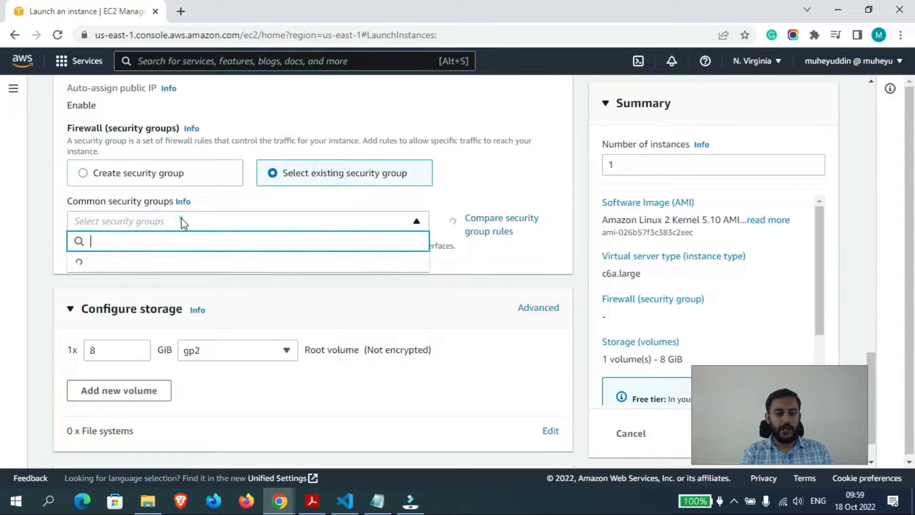
pyautogui.write('temp')
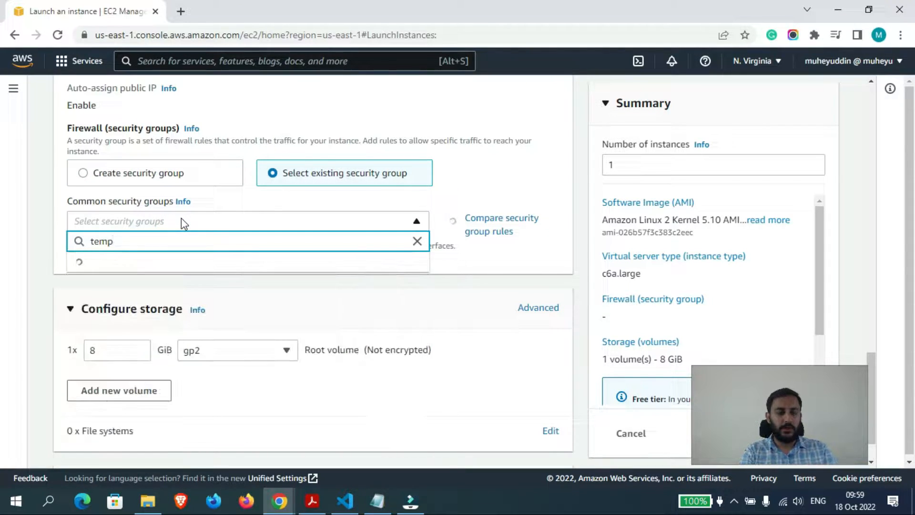
pyautogui.click(174, 268)
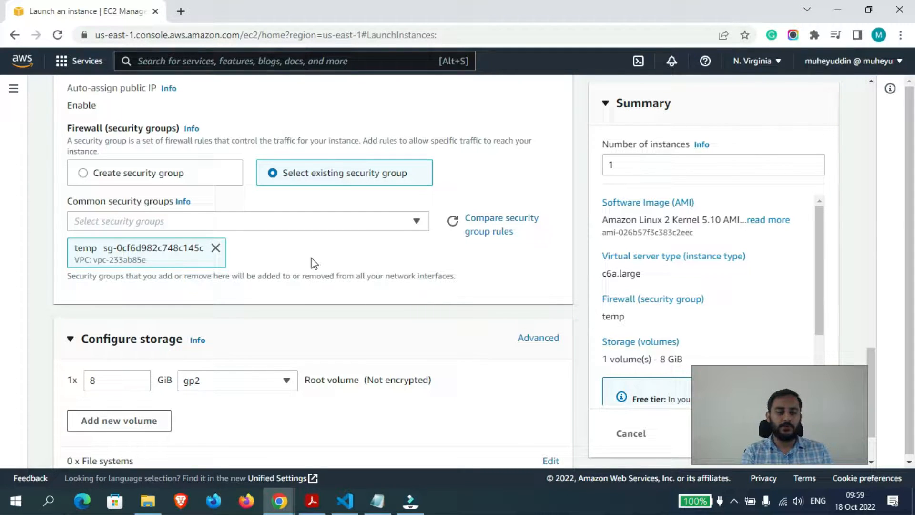
# Set the root volume's type to gp3 and launch the instance.
pyautogui.click(262, 378)
pyautogui.click(237, 176)
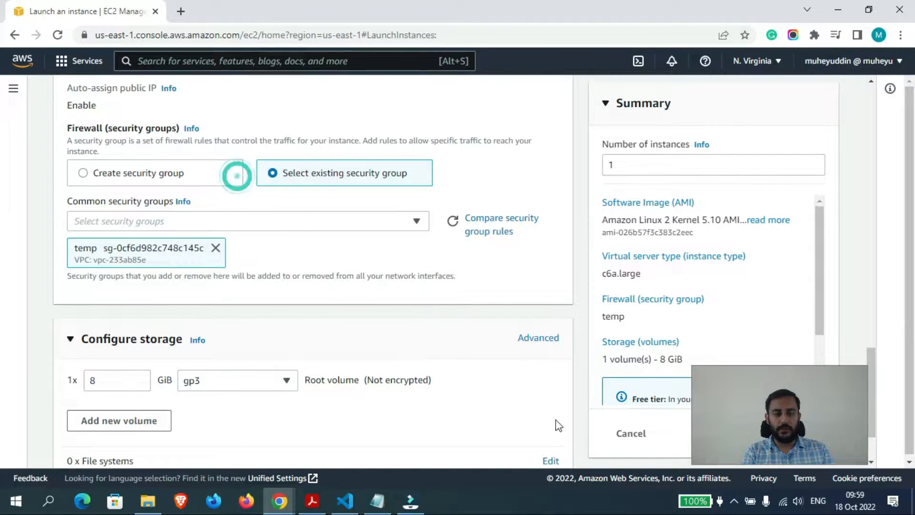
pyautogui.moveTo(870, 353); pyautogui.dragTo(872, 380)
pyautogui.moveTo(806, 395); pyautogui.dragTo(751, 271)
pyautogui.click(784, 430)
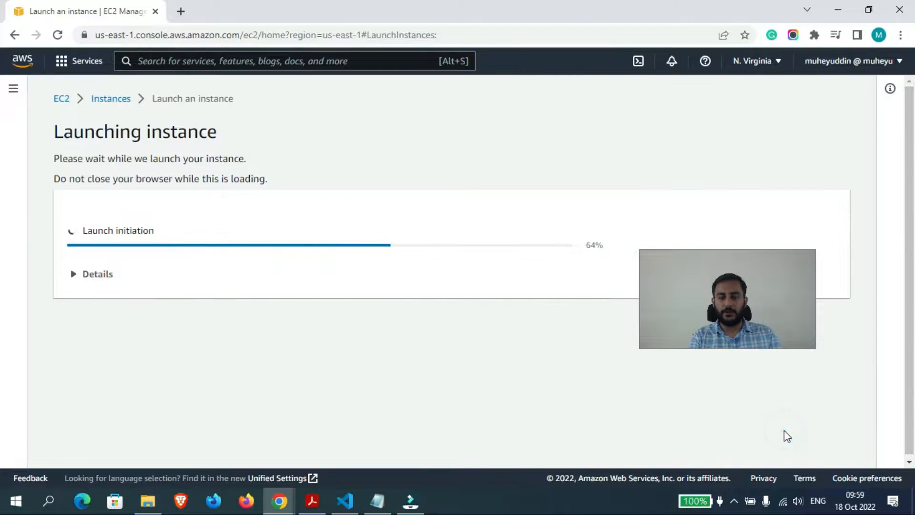
pyautogui.moveTo(729, 340); pyautogui.dragTo(748, 394)
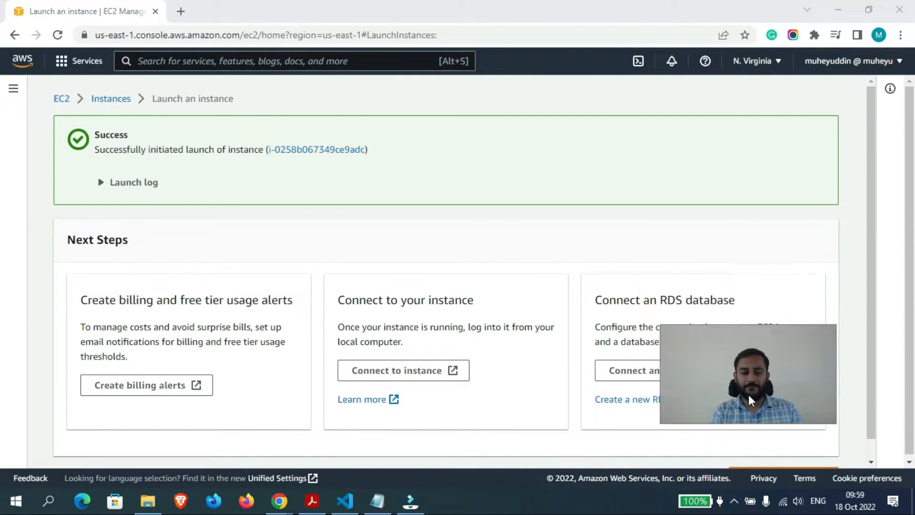
# Show the newly launched instance in the instances list and refresh its state.
pyautogui.click(347, 150)
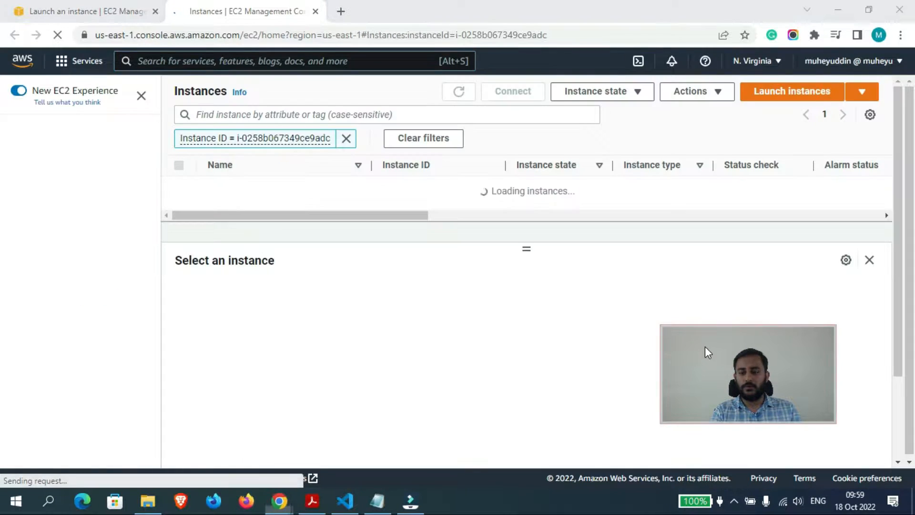
pyautogui.moveTo(705, 346); pyautogui.dragTo(753, 386)
pyautogui.click(444, 88)
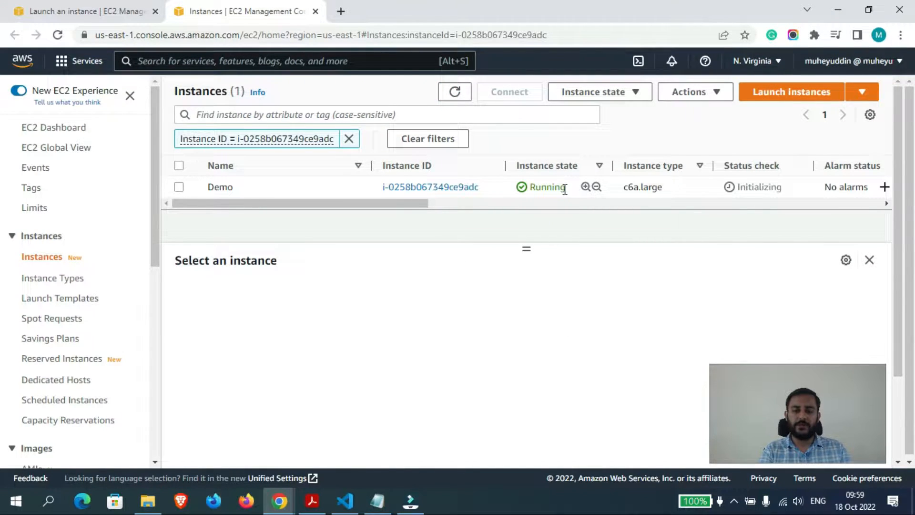
# Open PuTTY and set its host name to the Demo instance's public IPv4 address, 34.236.36.98.
pyautogui.click(49, 500)
pyautogui.write('putty')
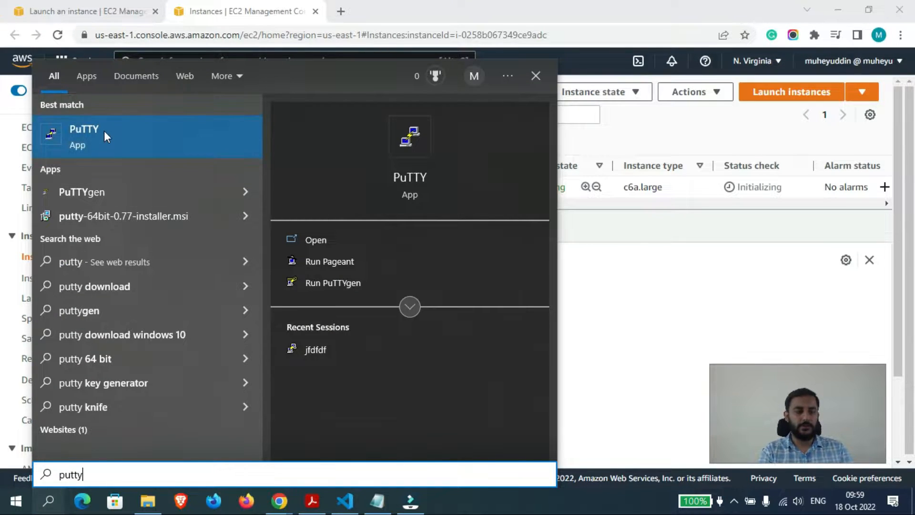
pyautogui.click(104, 131)
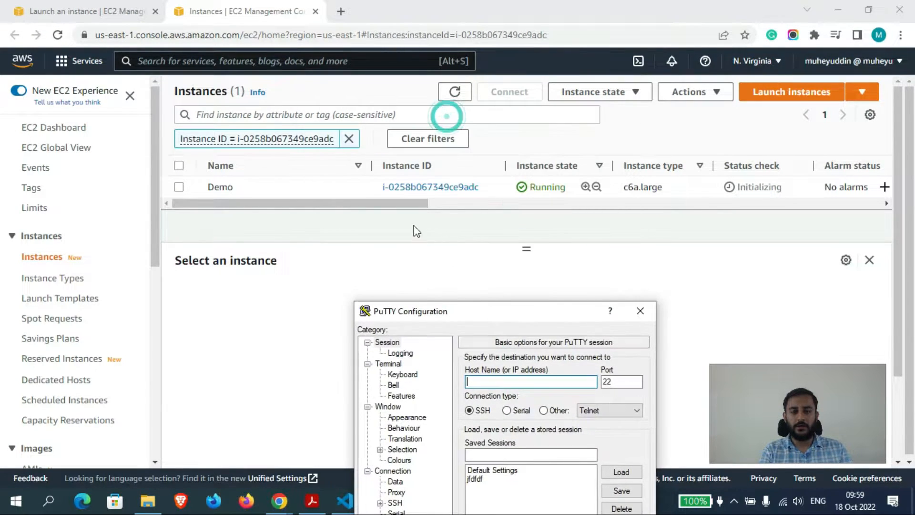
pyautogui.moveTo(399, 202); pyautogui.dragTo(563, 192)
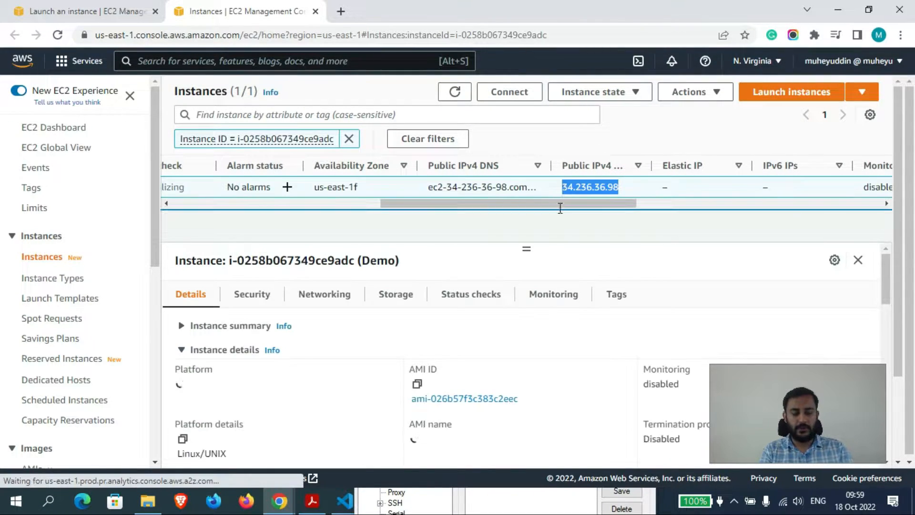
pyautogui.click(538, 498)
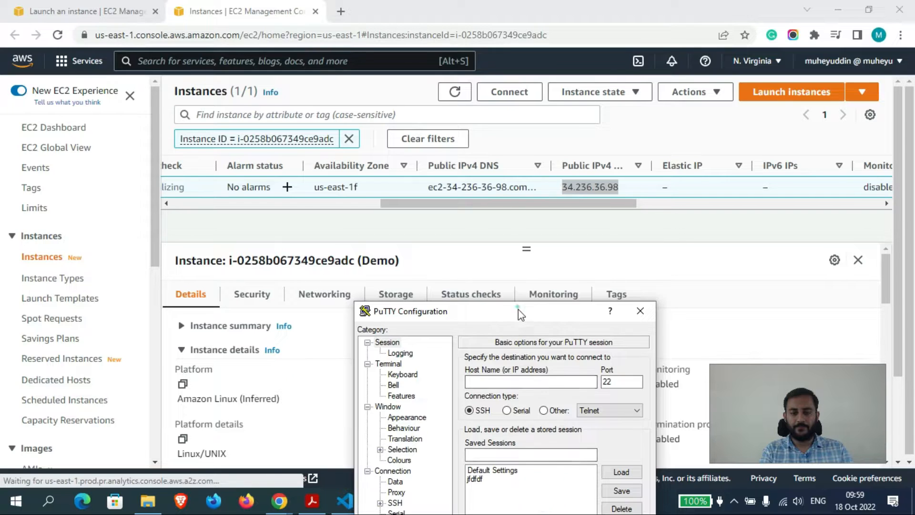
pyautogui.moveTo(518, 310); pyautogui.dragTo(505, 135)
pyautogui.click(494, 211)
pyautogui.write('34.236.36.98')
# Set the private key file for SSH authentication to Wordpress EFS.ppk from the Downloads folder.
pyautogui.click(366, 328)
pyautogui.click(394, 338)
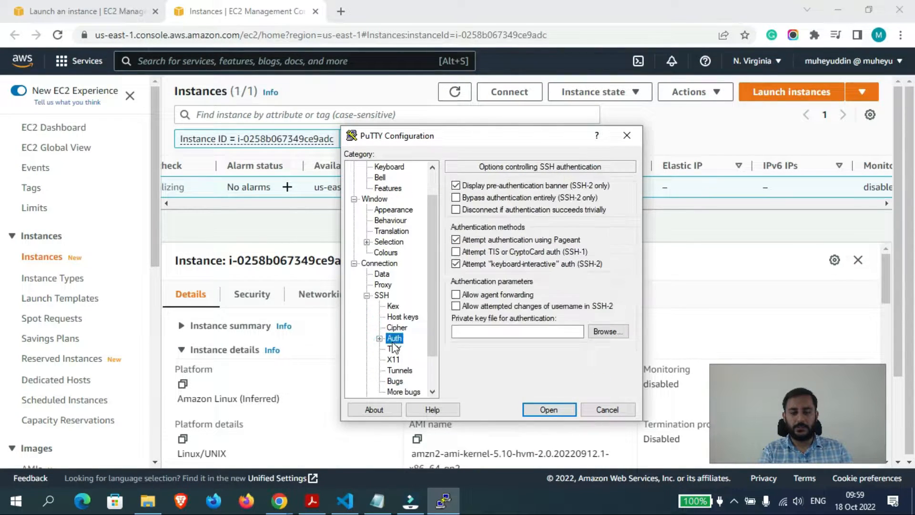
pyautogui.click(608, 332)
pyautogui.click(608, 332)
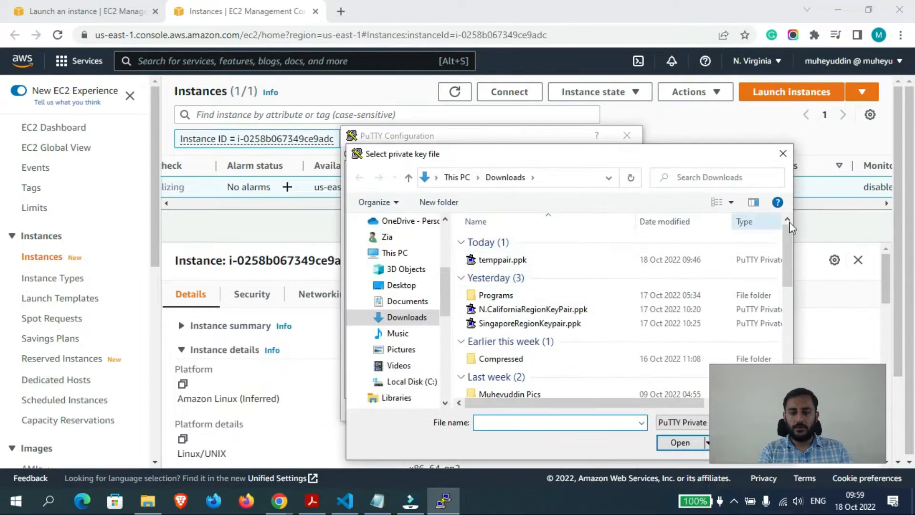
pyautogui.moveTo(647, 151); pyautogui.dragTo(526, 106)
pyautogui.moveTo(663, 206); pyautogui.dragTo(659, 349)
pyautogui.click(417, 343)
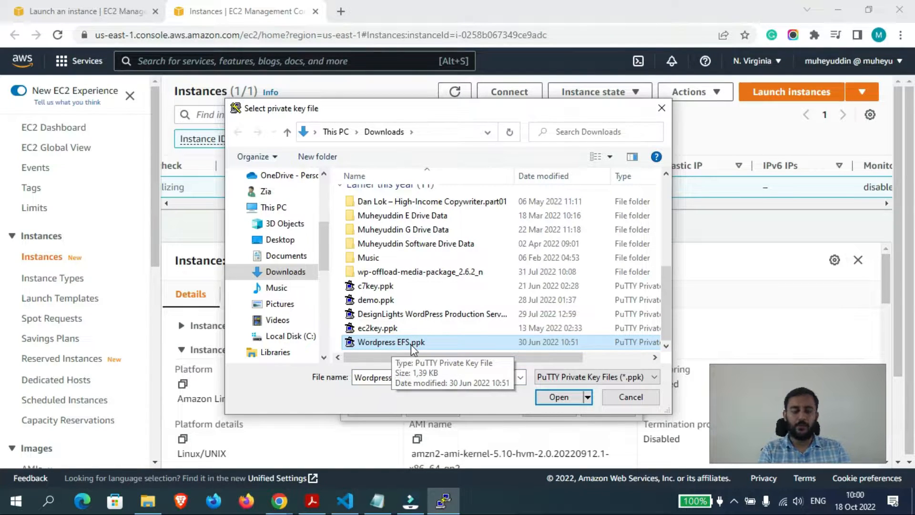
pyautogui.click(555, 398)
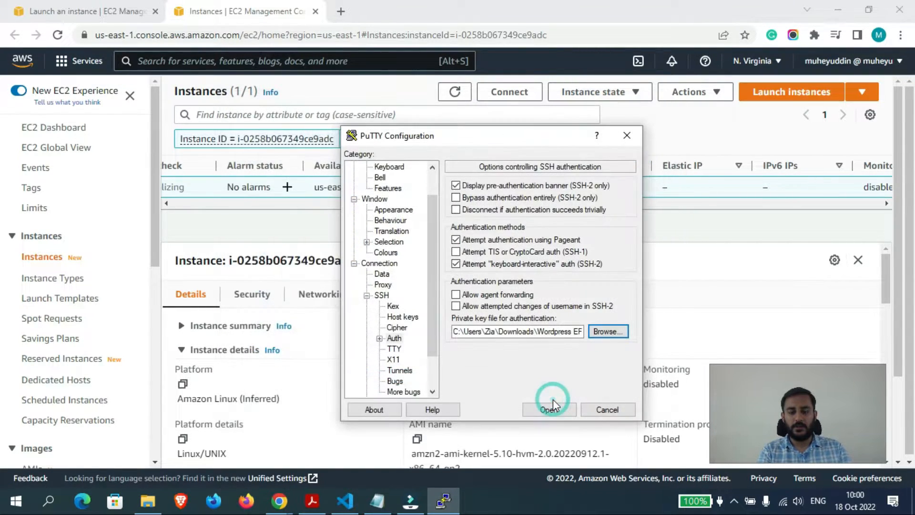
# Connect to the instance over SSH, accepting the server's host key, and log in as ec2-user.
pyautogui.click(550, 409)
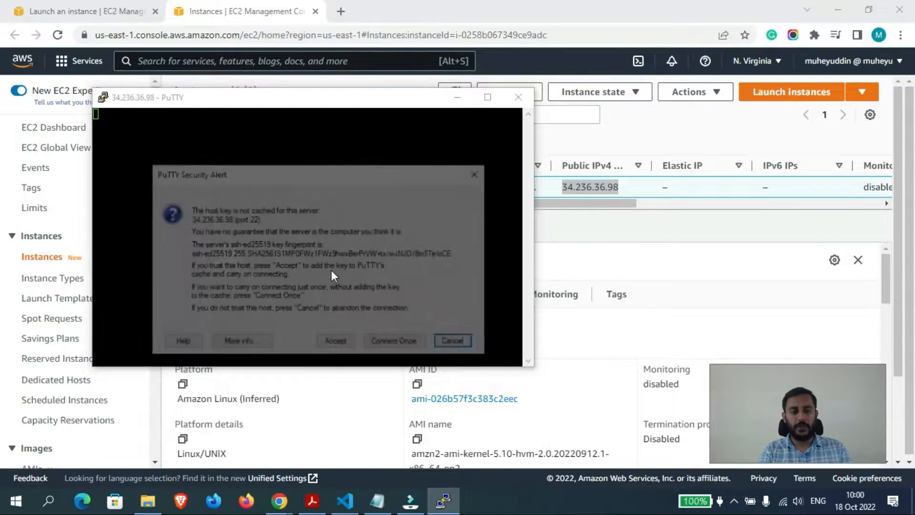
pyautogui.click(335, 339)
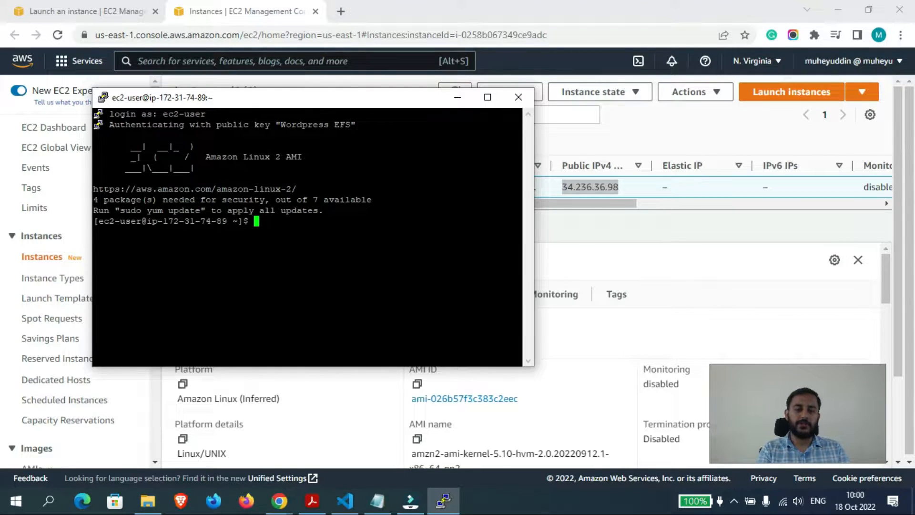
# Check which public key the login used, and close the PuTTY session.
pyautogui.moveTo(278, 126); pyautogui.dragTo(352, 127)
pyautogui.click(361, 127)
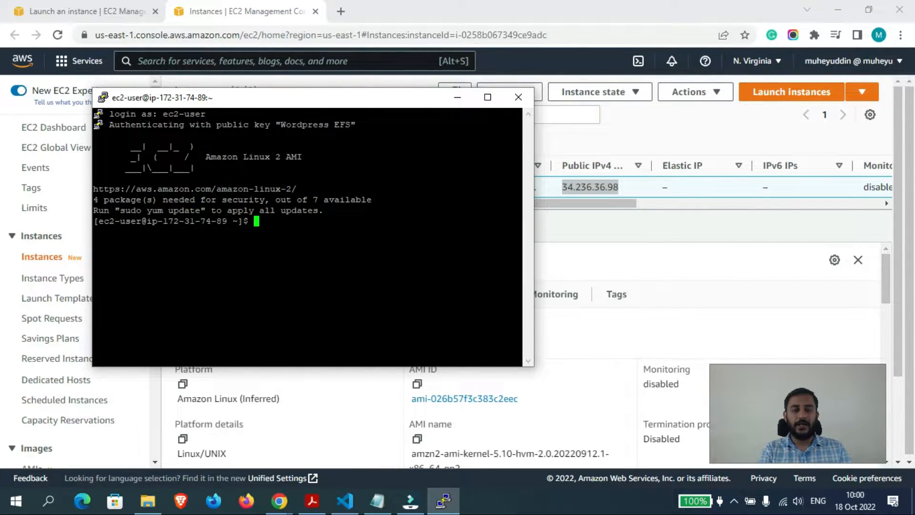
pyautogui.moveTo(282, 126); pyautogui.dragTo(359, 132)
pyautogui.click(339, 126)
pyautogui.click(518, 98)
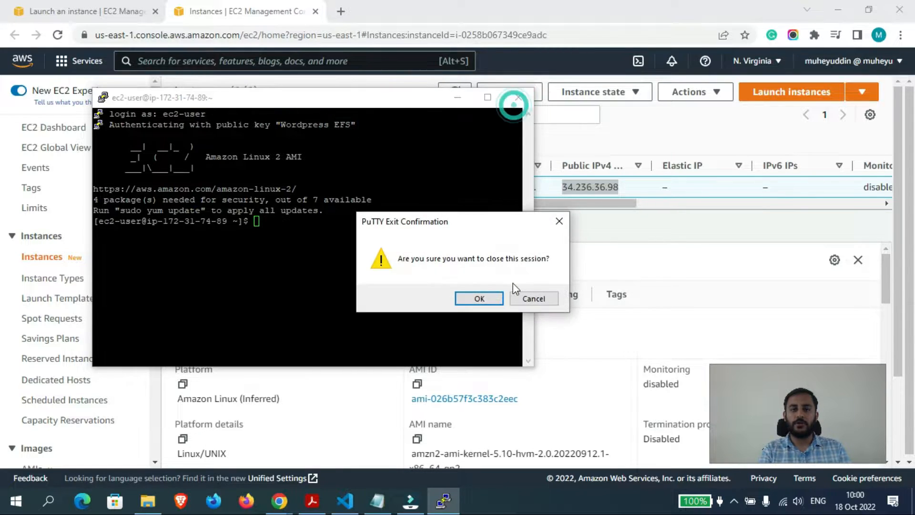
pyautogui.click(491, 299)
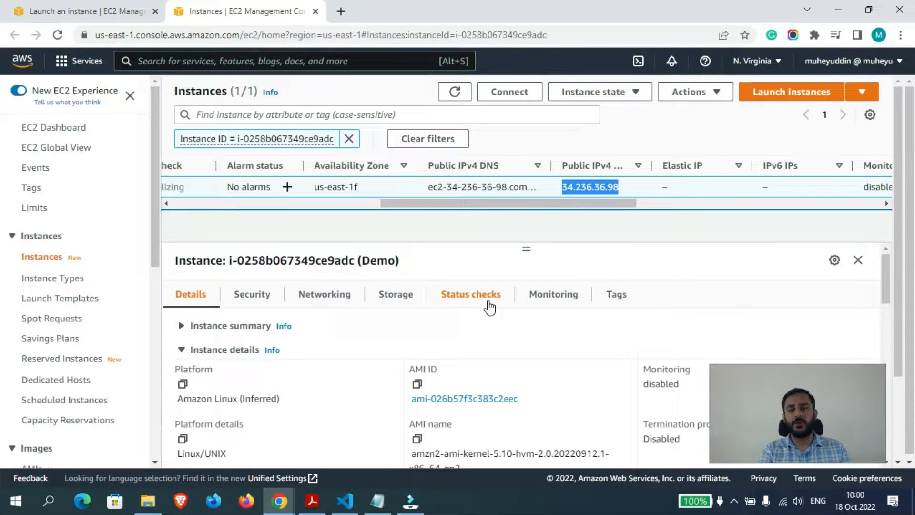
# Create an RSA key pair named SSHNewKeyPair with the private key in .ppk format.
pyautogui.moveTo(524, 203); pyautogui.dragTo(321, 203)
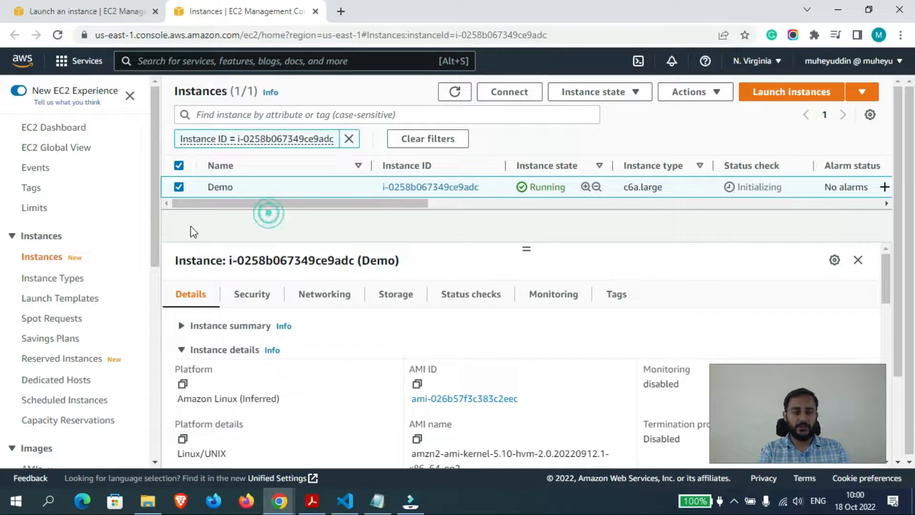
pyautogui.moveTo(154, 175); pyautogui.dragTo(153, 336)
pyautogui.click(44, 334)
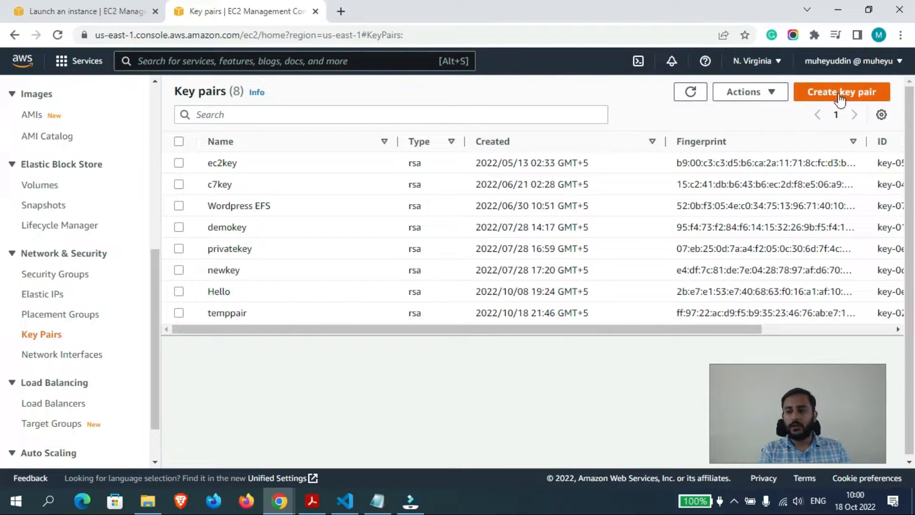
pyautogui.click(839, 100)
pyautogui.click(298, 261)
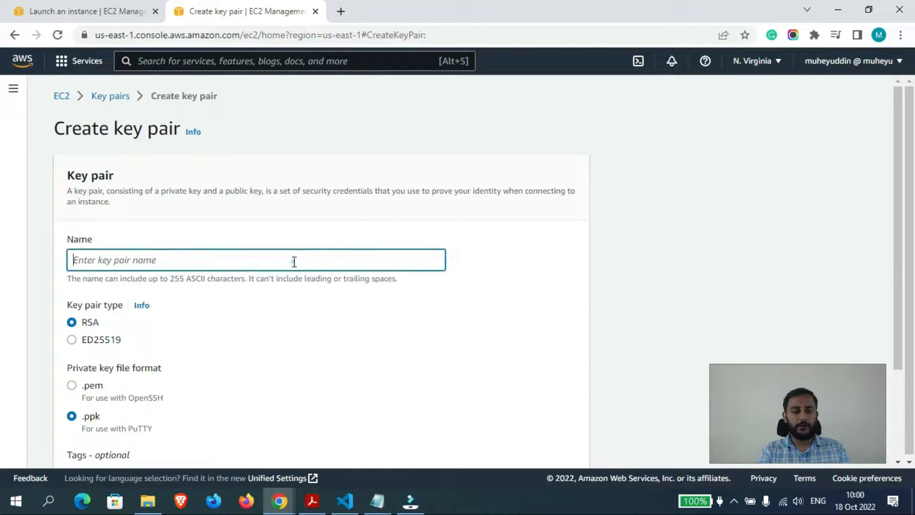
pyautogui.write('SSHNewKeyPair')
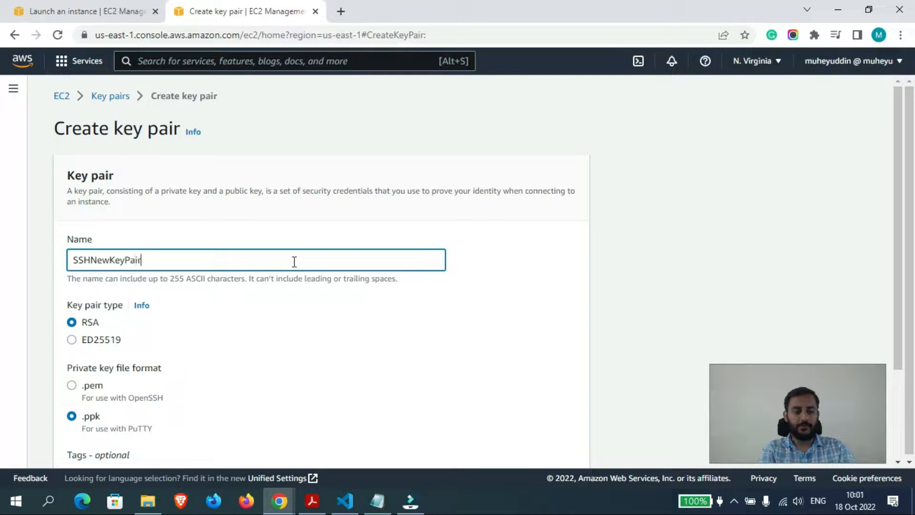
pyautogui.moveTo(897, 180); pyautogui.dragTo(892, 279)
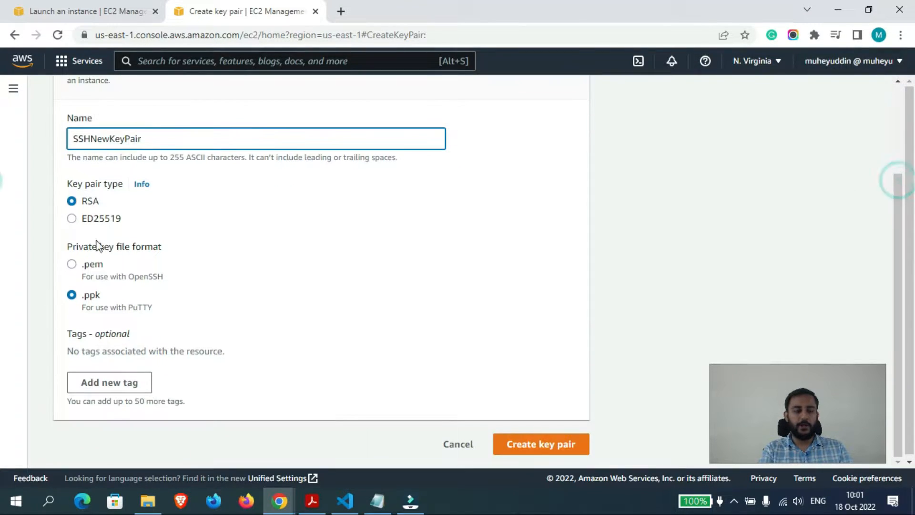
pyautogui.click(549, 445)
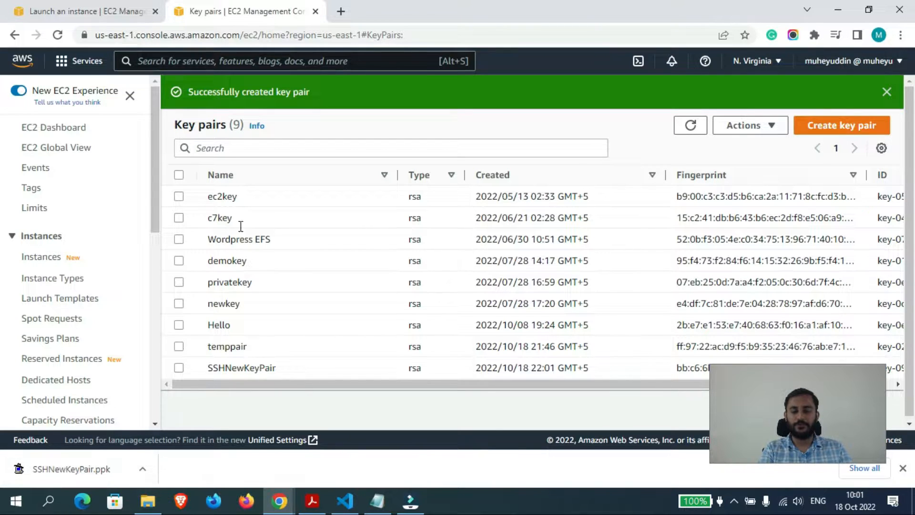
# Stop the running Demo instance and refresh the instance list.
pyautogui.click(55, 128)
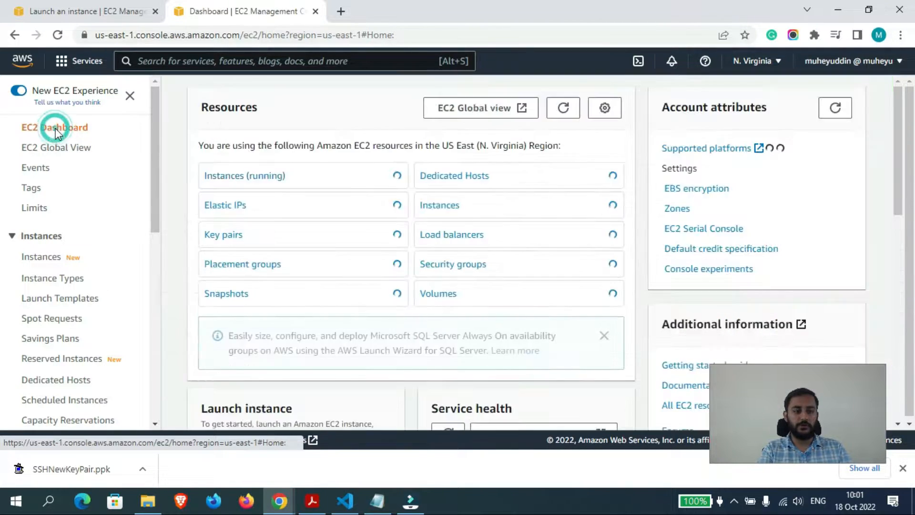
pyautogui.click(239, 177)
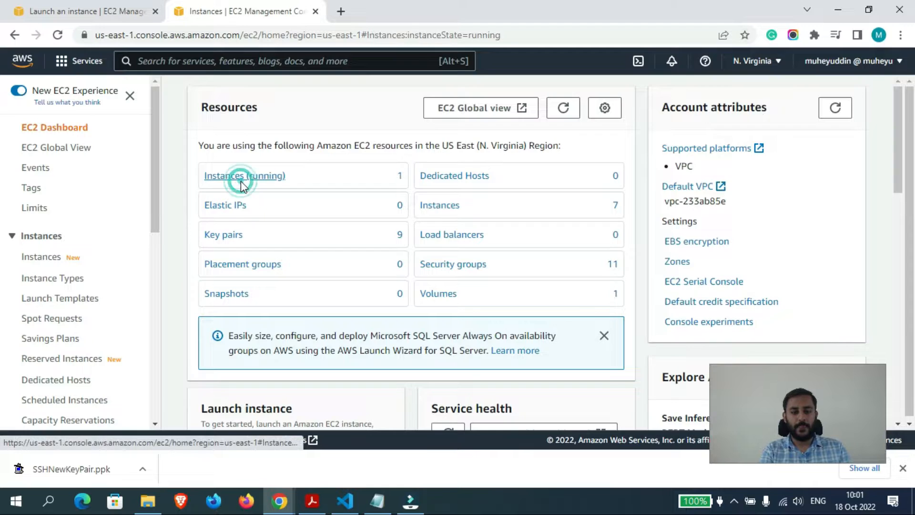
pyautogui.click(178, 187)
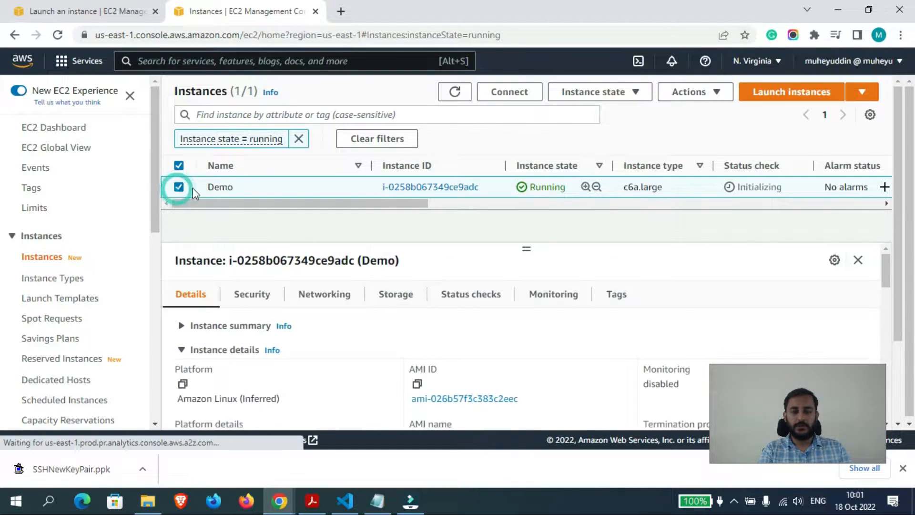
pyautogui.click(616, 92)
pyautogui.click(599, 112)
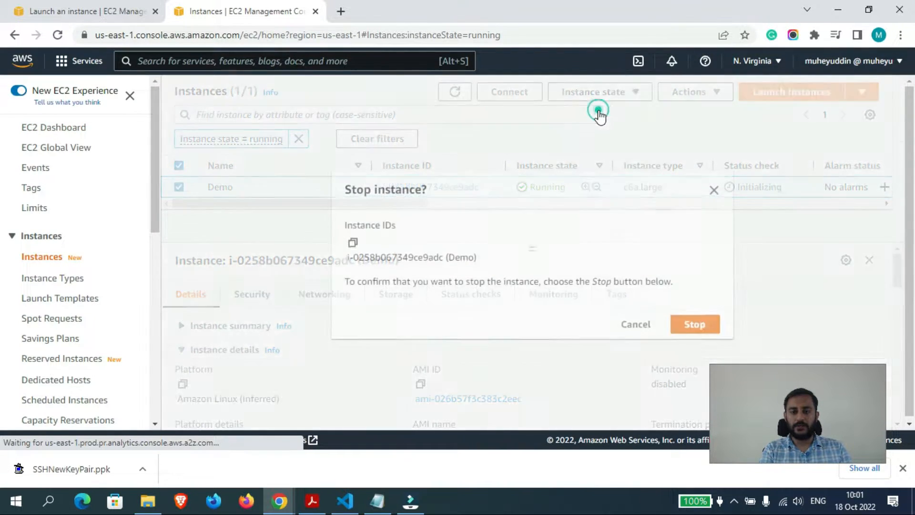
pyautogui.click(699, 328)
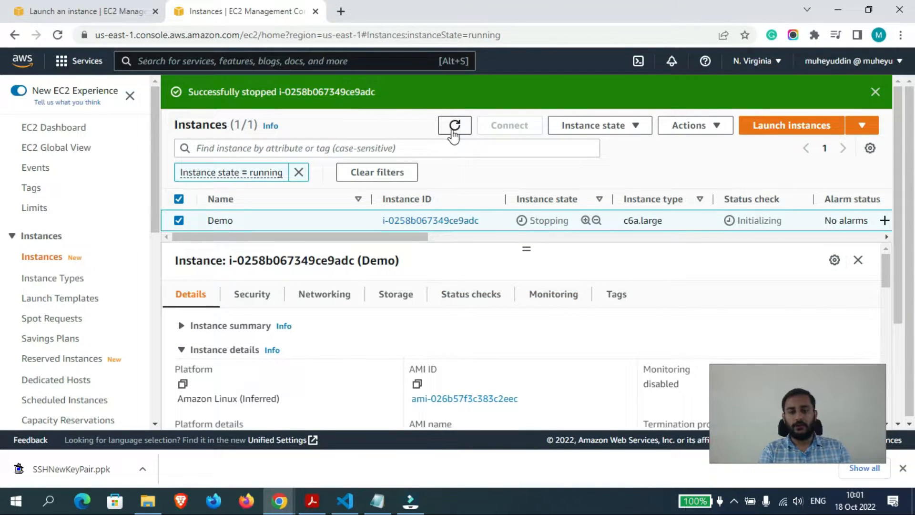
pyautogui.click(454, 125)
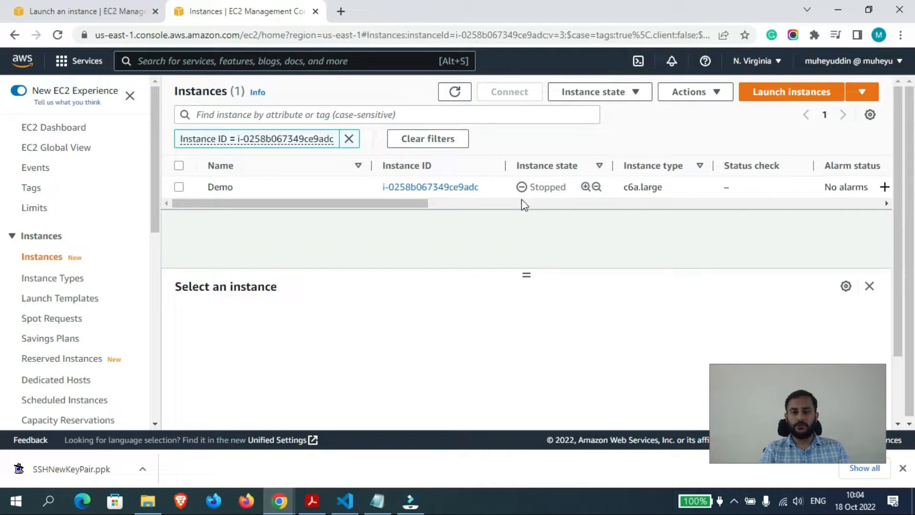
# Open the user data of the stopped Demo instance for editing as text.
pyautogui.click(179, 186)
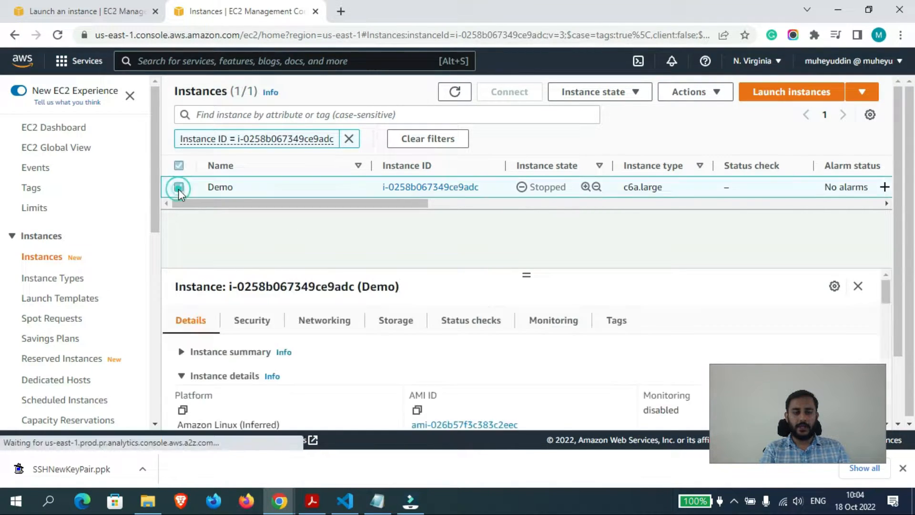
pyautogui.click(688, 94)
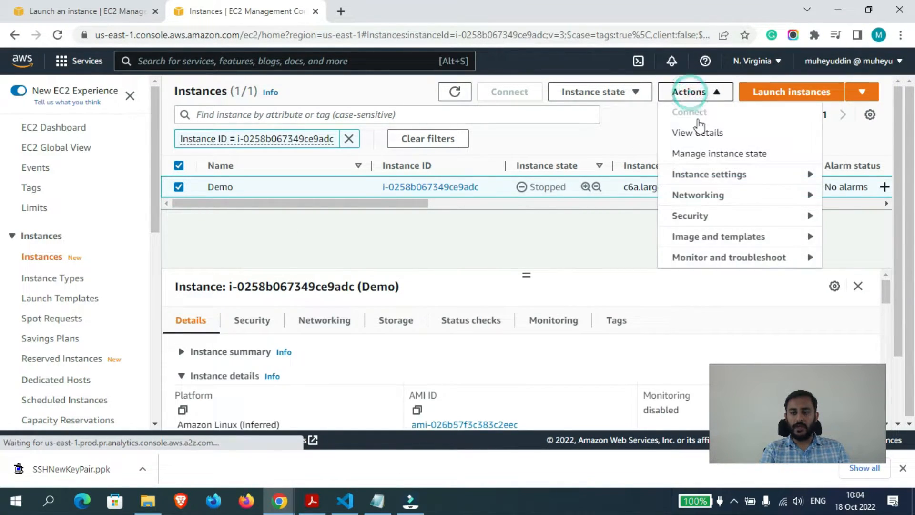
pyautogui.moveTo(723, 181)
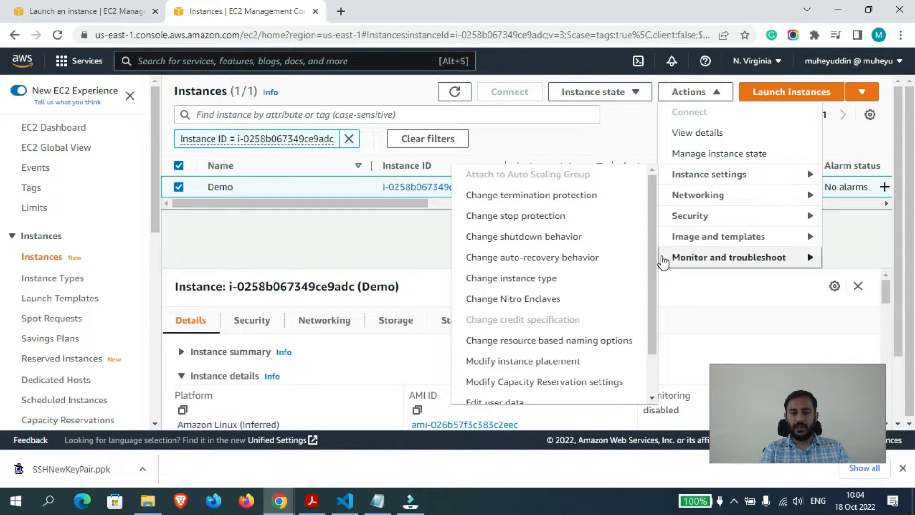
pyautogui.moveTo(654, 261); pyautogui.dragTo(646, 343)
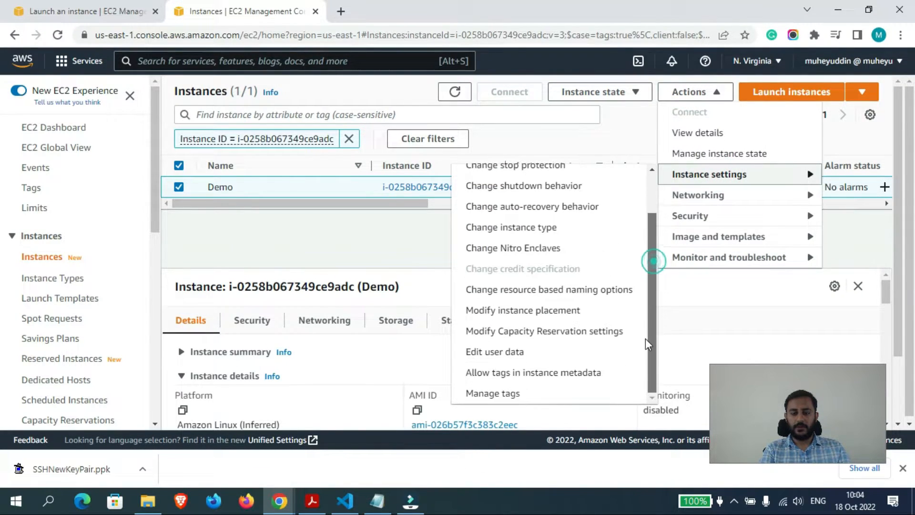
pyautogui.click(506, 360)
pyautogui.moveTo(899, 162); pyautogui.dragTo(893, 277)
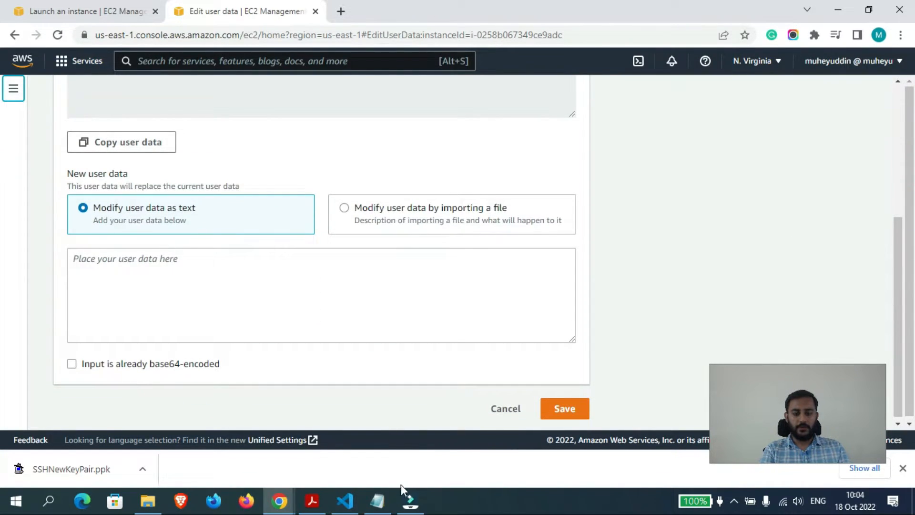
# Copy the cloud-config template from the untitled Notepad file into the Demo instance's new user data.
pyautogui.click(378, 499)
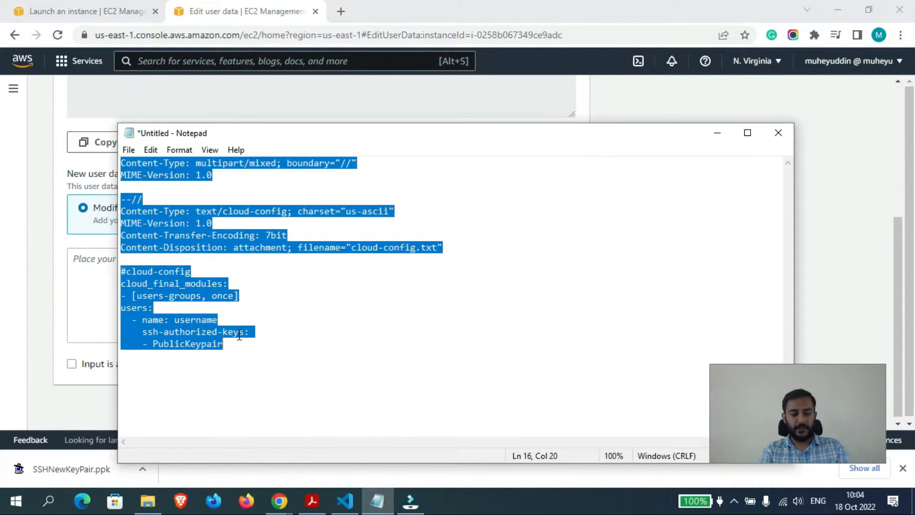
pyautogui.click(233, 264)
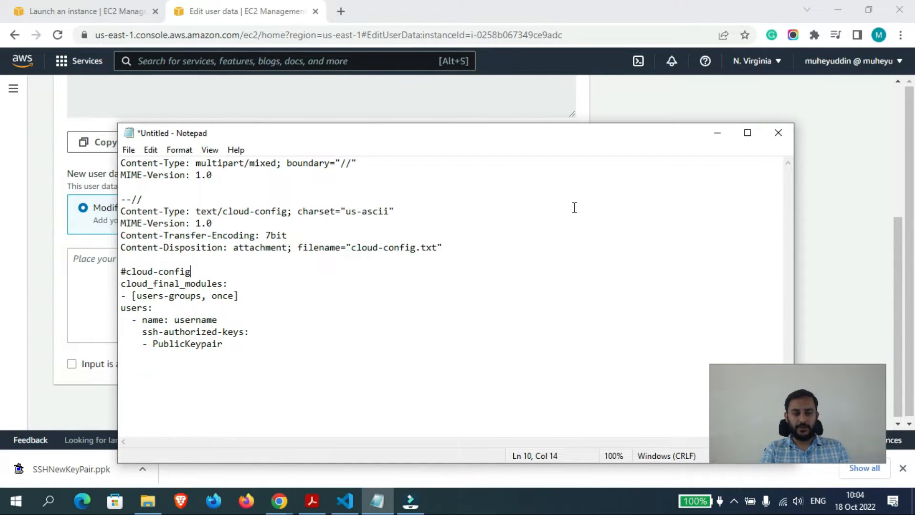
pyautogui.click(717, 132)
pyautogui.click(211, 298)
pyautogui.write('#cloud-config cloud_final_modules: - [users-groups, once] users:   - name: username     ssh-authorized-keys:     - PublicKeypair')
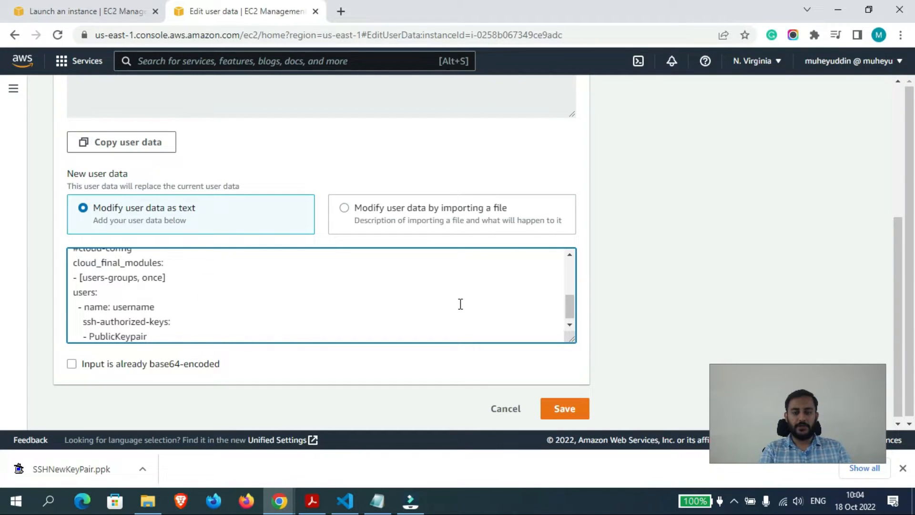
# Open PuTTYgen and load the private key file SSHNewKeyPair.ppk from the Downloads folder.
pyautogui.click(57, 501)
pyautogui.write('puttygen')
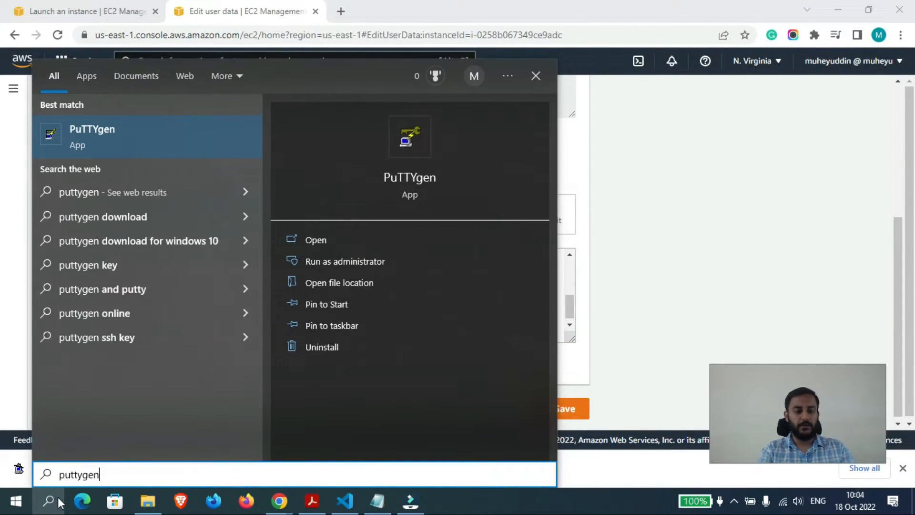
pyautogui.click(125, 139)
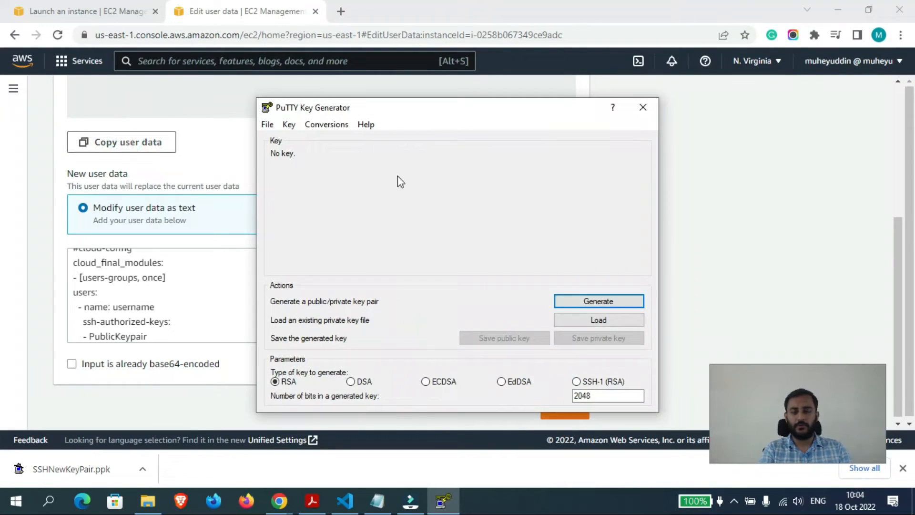
pyautogui.click(613, 320)
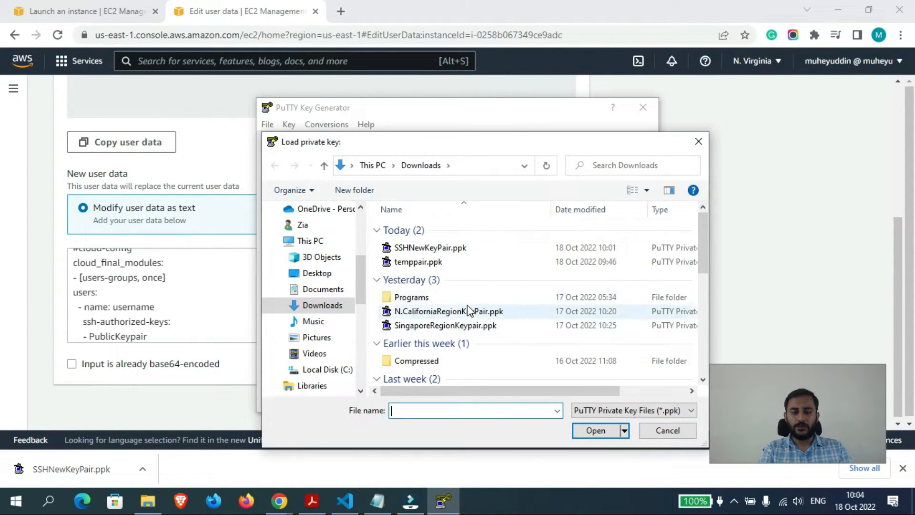
pyautogui.click(441, 248)
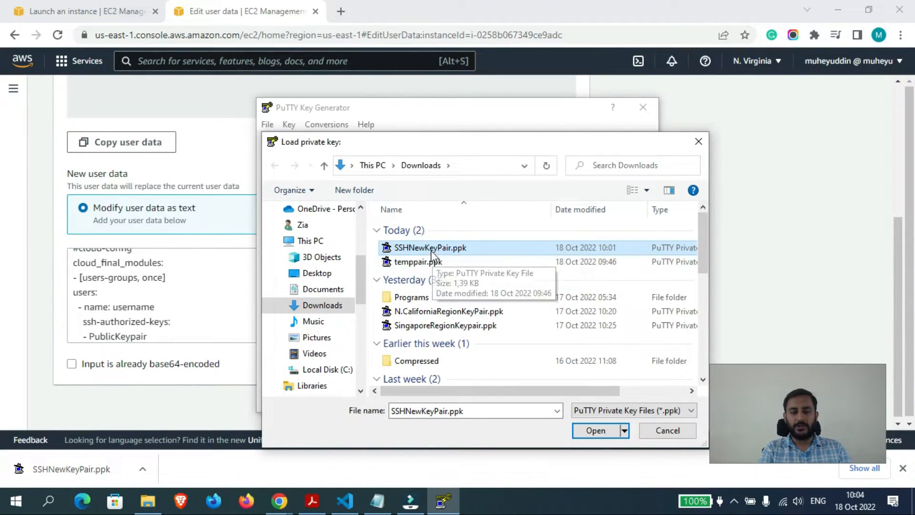
pyautogui.click(594, 431)
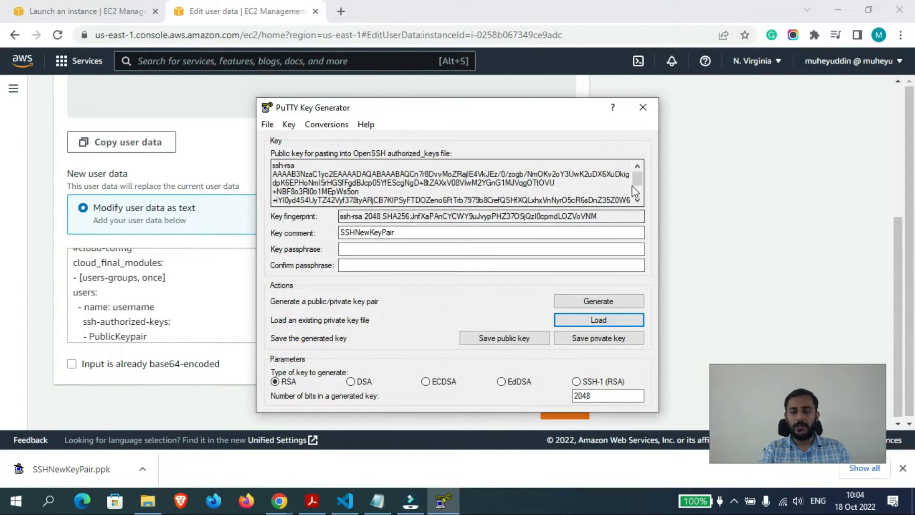
# Copy the entire OpenSSH public key of SSHNewKeyPair and close PuTTYgen.
pyautogui.moveTo(635, 181); pyautogui.dragTo(633, 171)
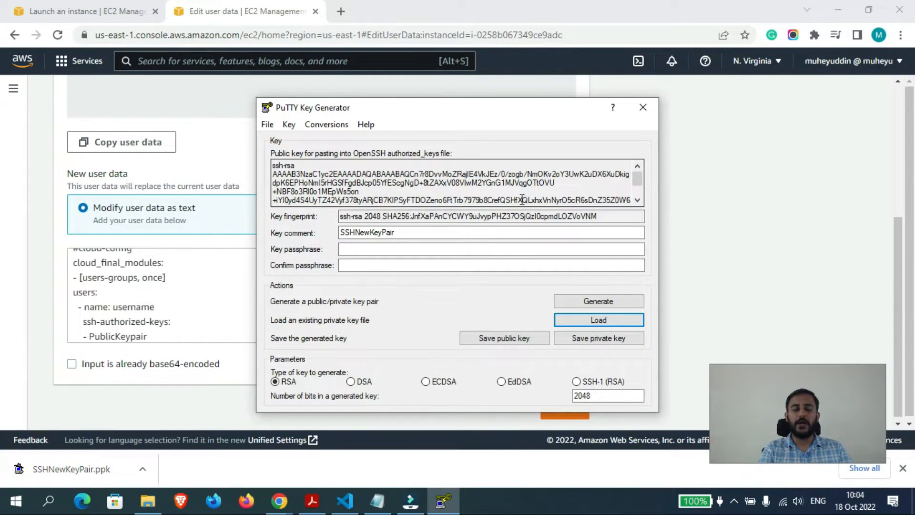
pyautogui.moveTo(638, 179); pyautogui.dragTo(639, 202)
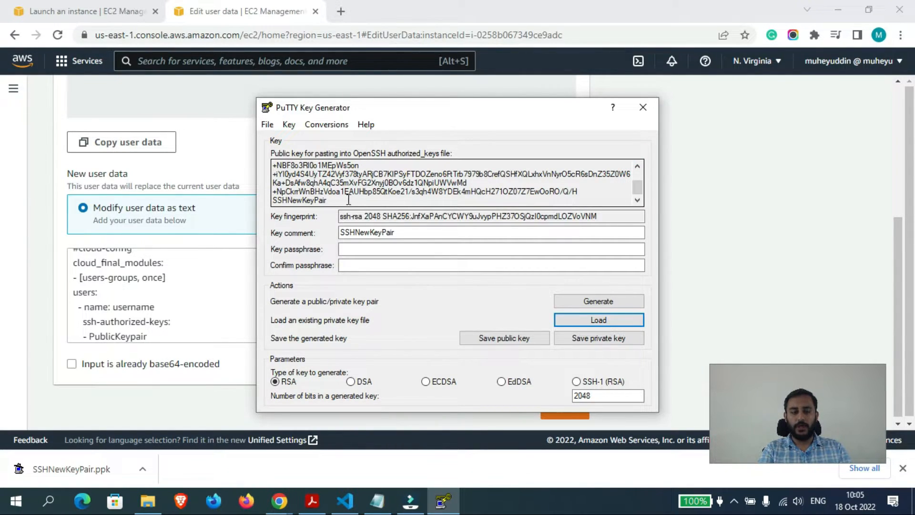
pyautogui.moveTo(333, 203); pyautogui.dragTo(269, 162)
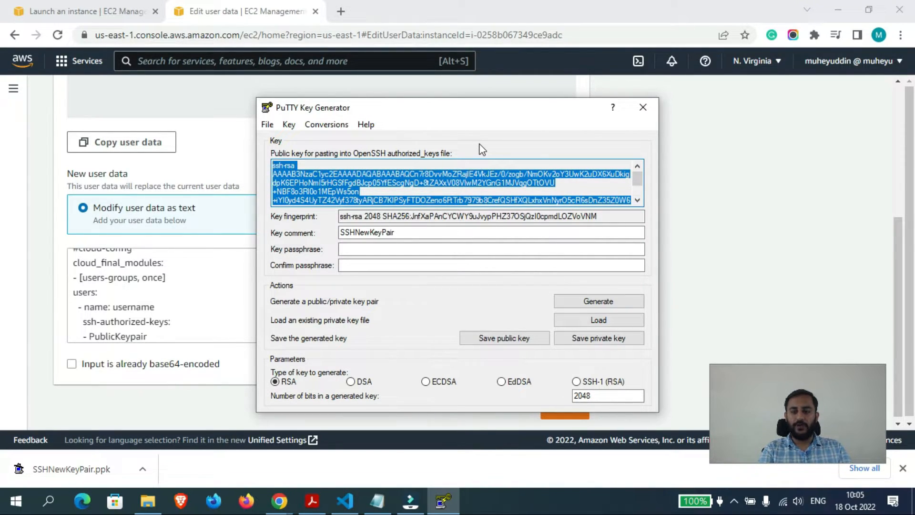
pyautogui.click(643, 108)
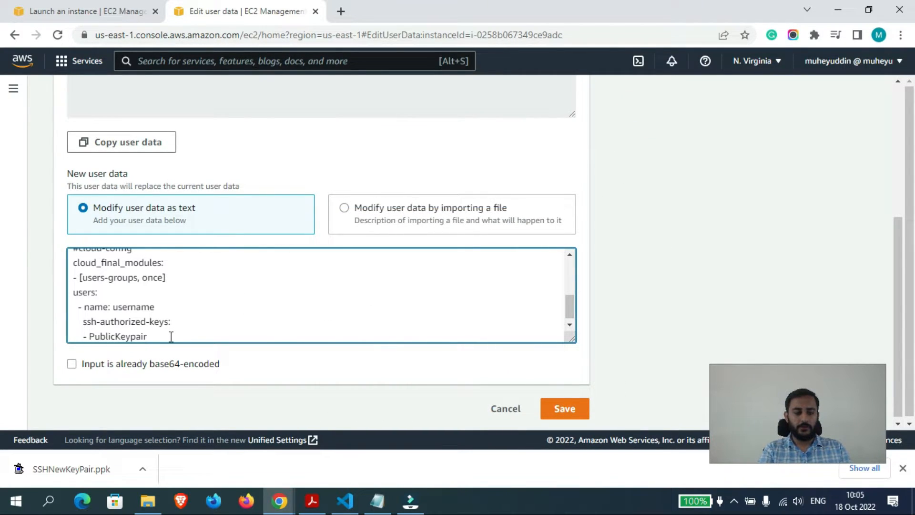
# Set the user data's name to ec2-user, replace the PublicKeypair placeholder with the copied public key, and save the user data.
pyautogui.click(167, 307)
pyautogui.press('BackSpace')
pyautogui.press('BackSpace')
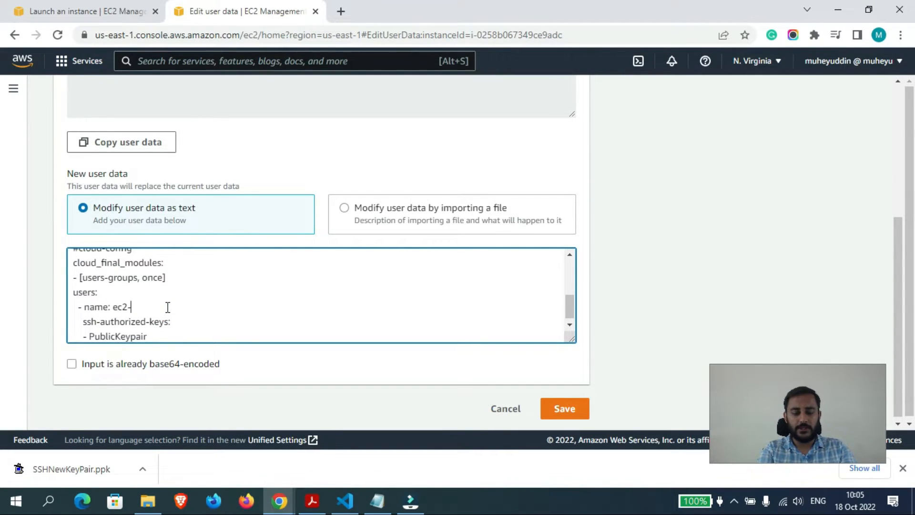
pyautogui.click(168, 339)
pyautogui.press('BackSpace')
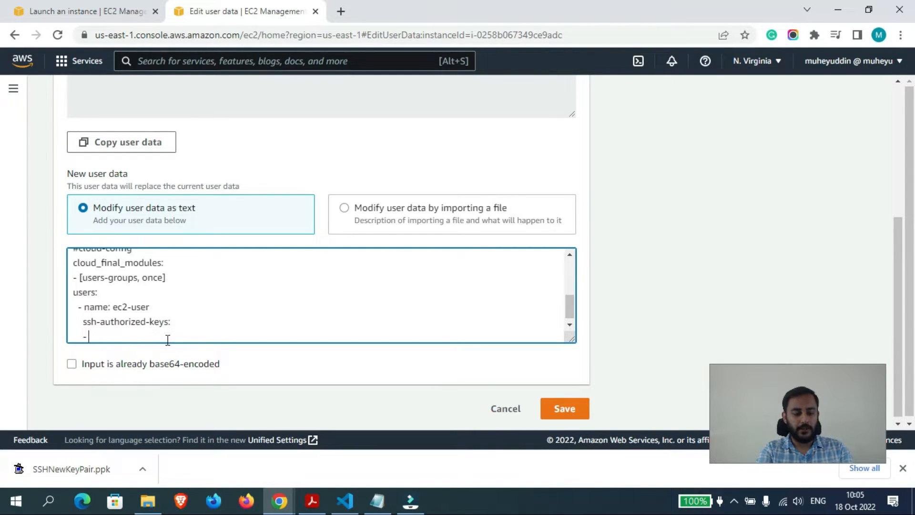
pyautogui.hotkey('ctrl', 'v')
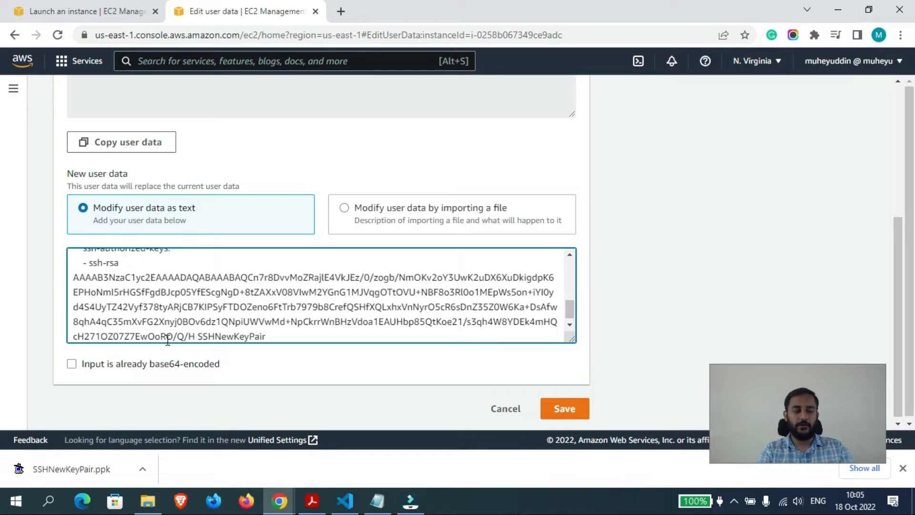
pyautogui.click(567, 408)
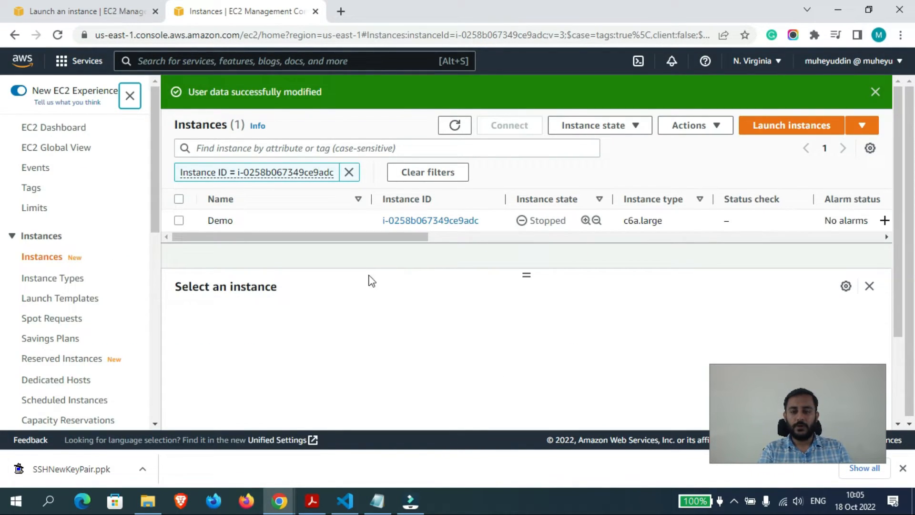
# Start the stopped Demo instance.
pyautogui.click(179, 220)
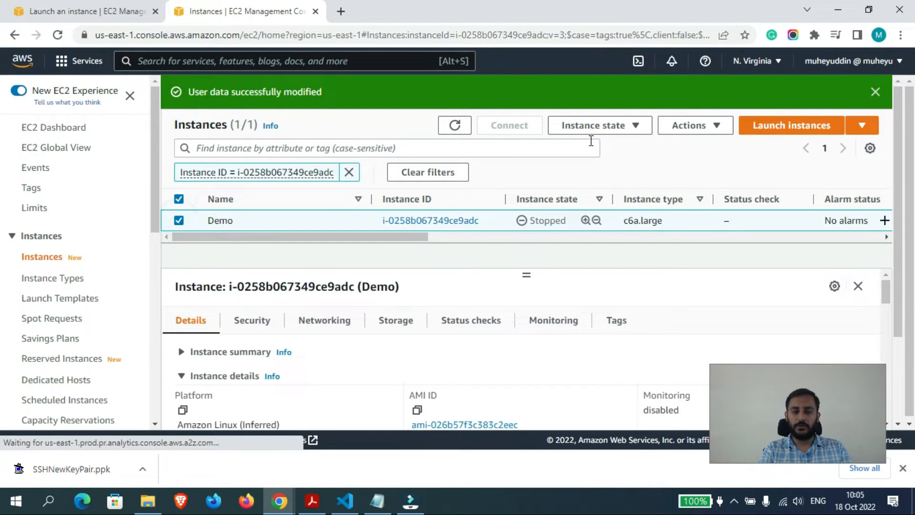
pyautogui.click(625, 135)
pyautogui.click(593, 167)
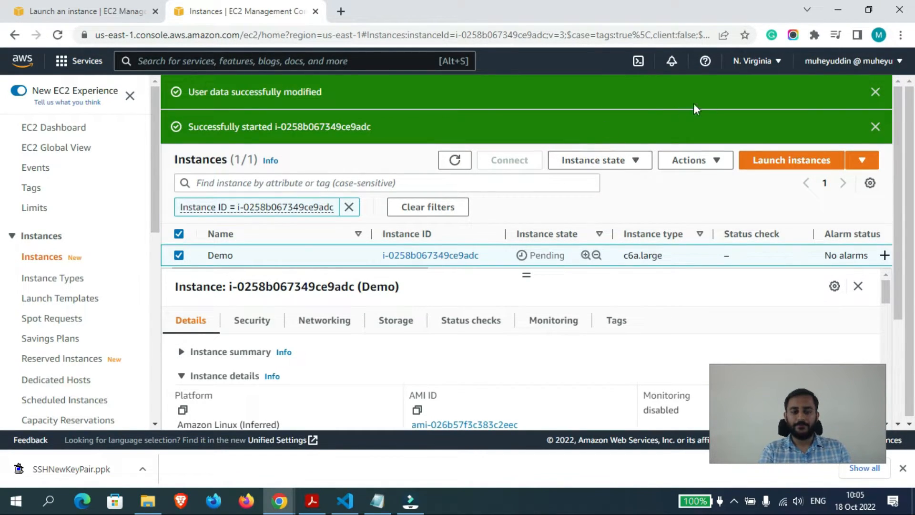
# Refresh the instance list to check the Demo instance's state and status check.
pyautogui.click(455, 161)
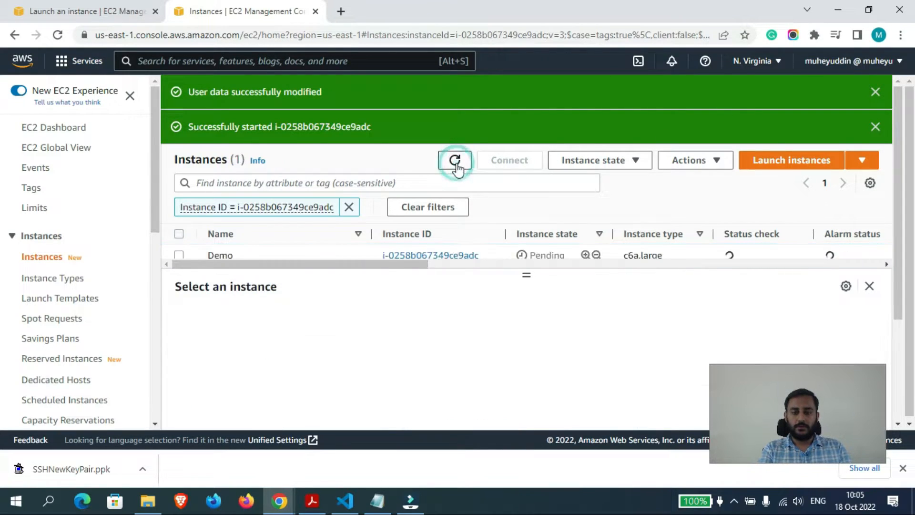
pyautogui.click(455, 161)
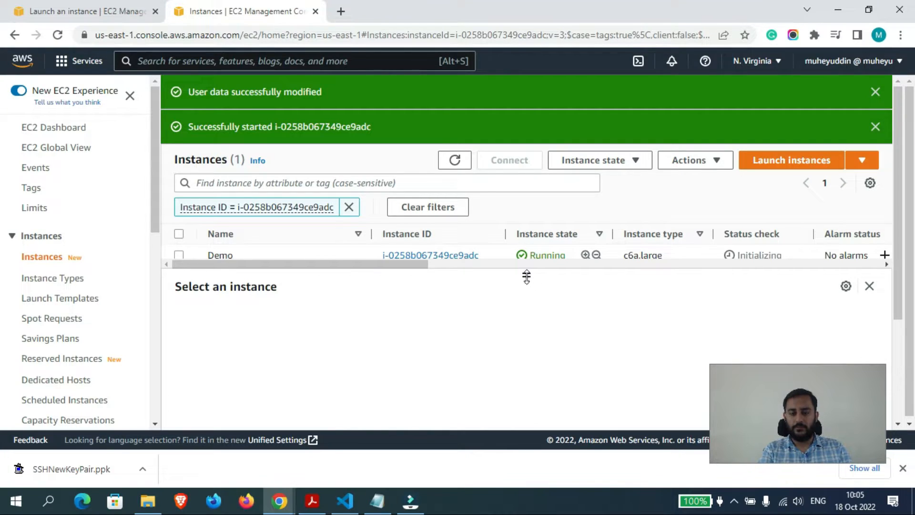
pyautogui.moveTo(526, 275); pyautogui.dragTo(526, 293)
pyautogui.moveTo(416, 272); pyautogui.dragTo(364, 271)
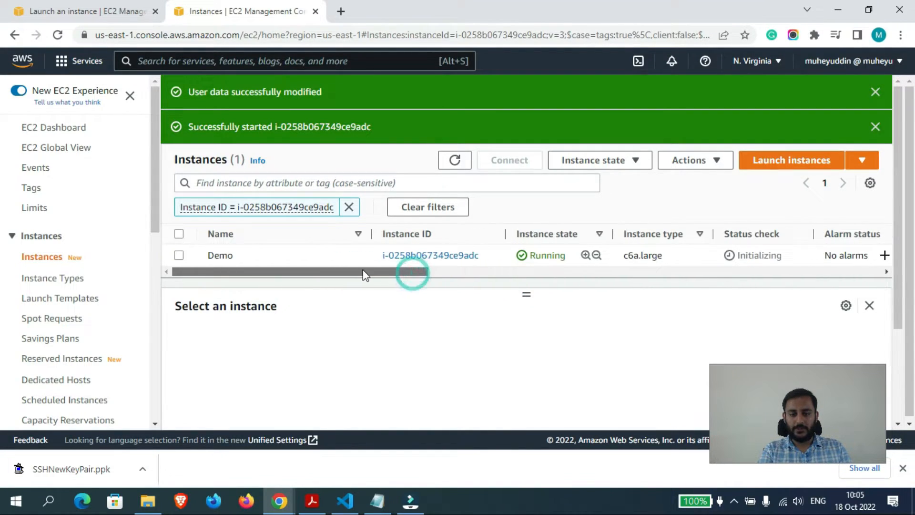
pyautogui.click(456, 159)
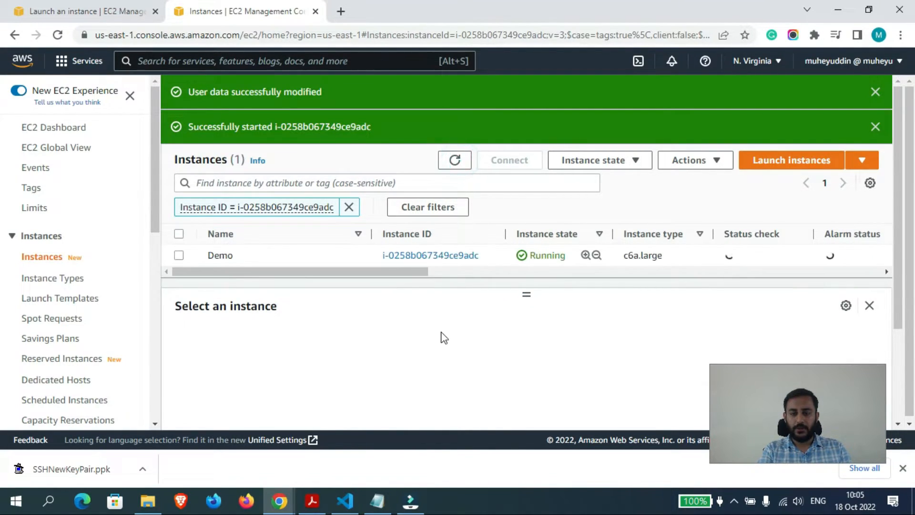
# Open PuTTY and copy the Demo instance's public IPv4 address from the EC2 instance list.
pyautogui.click(48, 500)
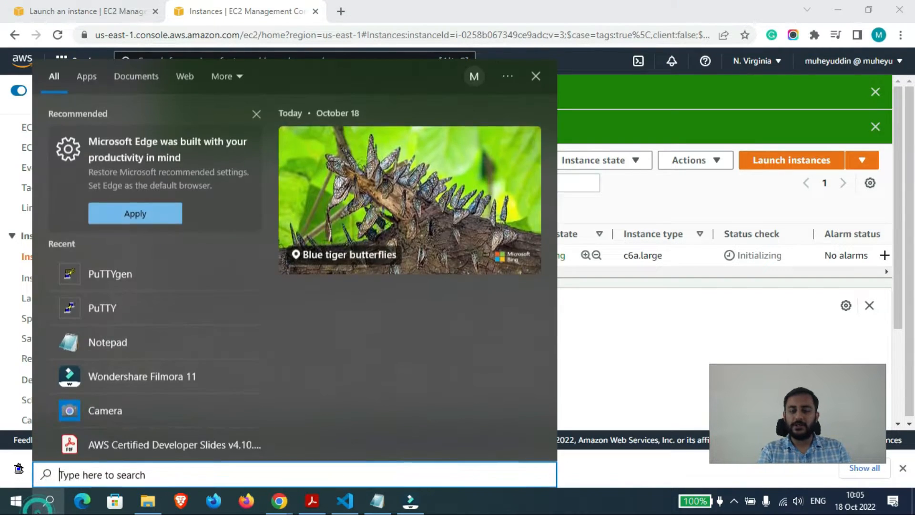
pyautogui.write('putty')
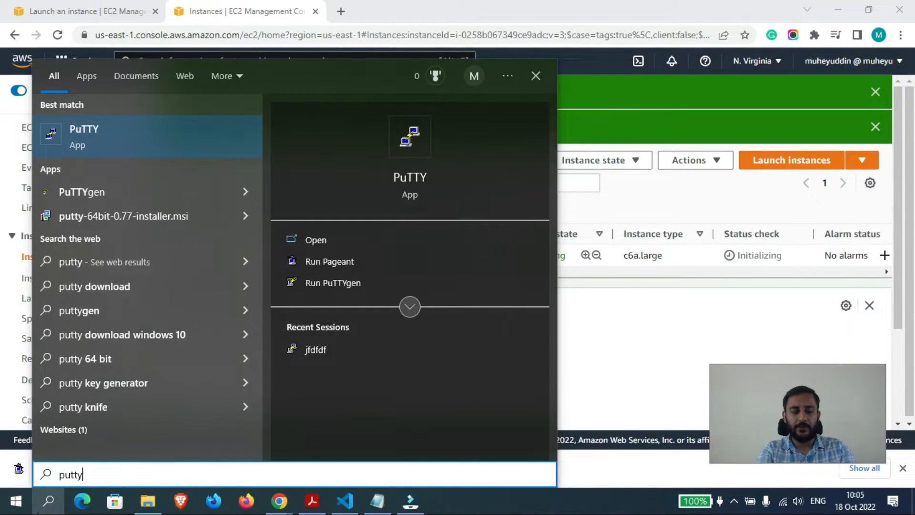
pyautogui.click(86, 131)
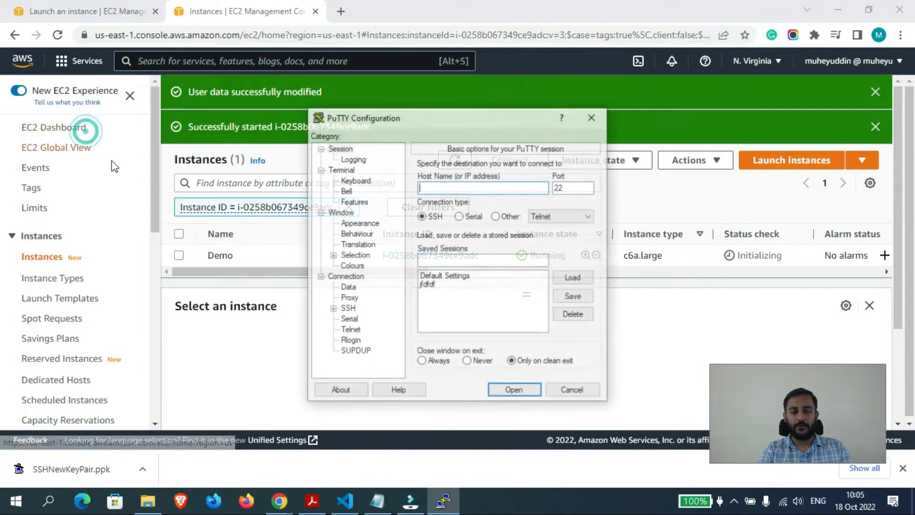
pyautogui.moveTo(491, 116); pyautogui.dragTo(494, 328)
pyautogui.moveTo(396, 272); pyautogui.dragTo(680, 267)
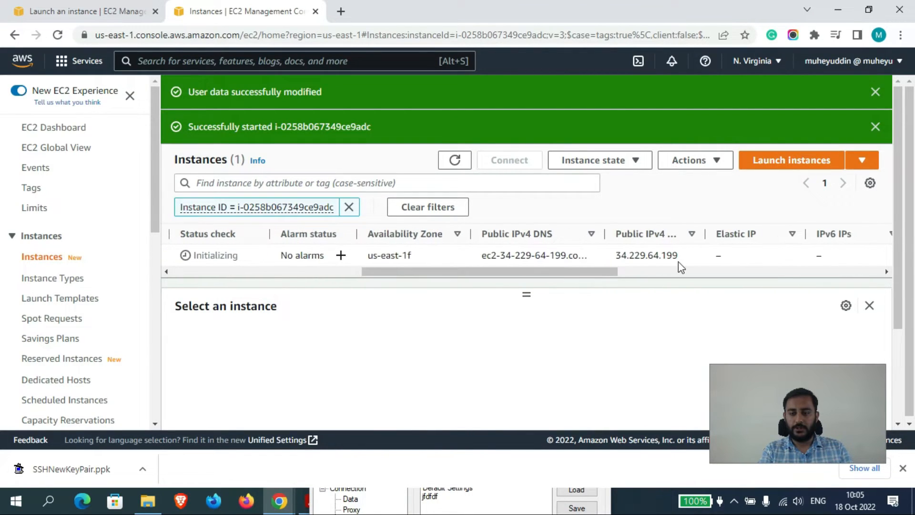
pyautogui.doubleClick(677, 255)
pyautogui.hotkey('ctrl', 'c')
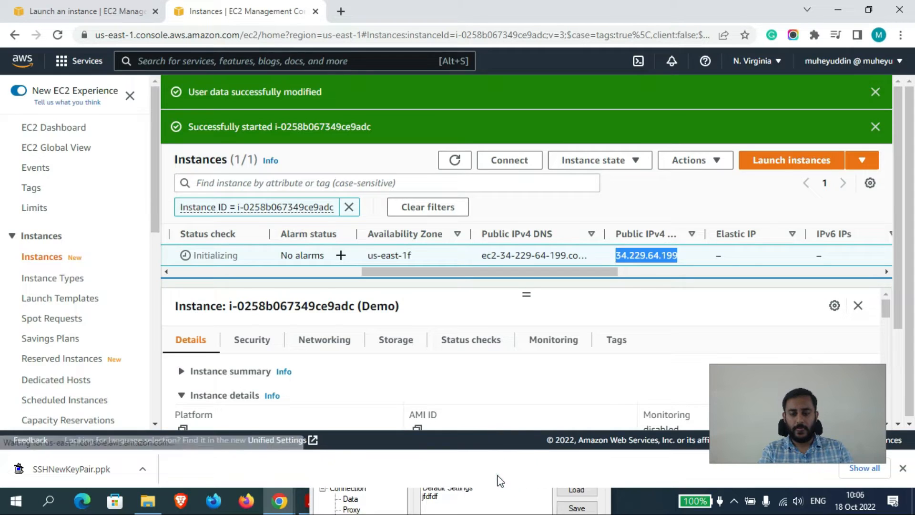
# Choose SSHNewKeyPair.ppk from the Downloads folder as the private key file for PuTTY's SSH authentication.
pyautogui.click(504, 497)
pyautogui.moveTo(471, 325); pyautogui.dragTo(468, 111)
pyautogui.click(335, 307)
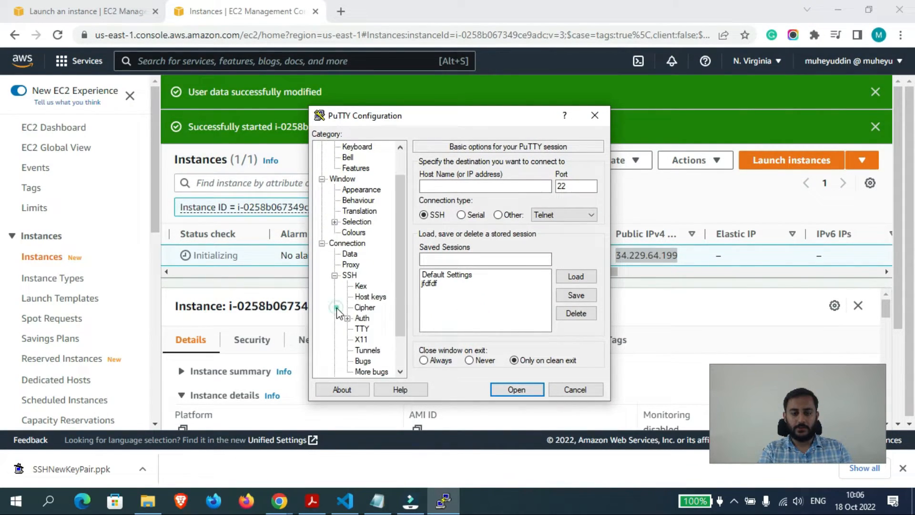
pyautogui.click(361, 318)
pyautogui.click(567, 317)
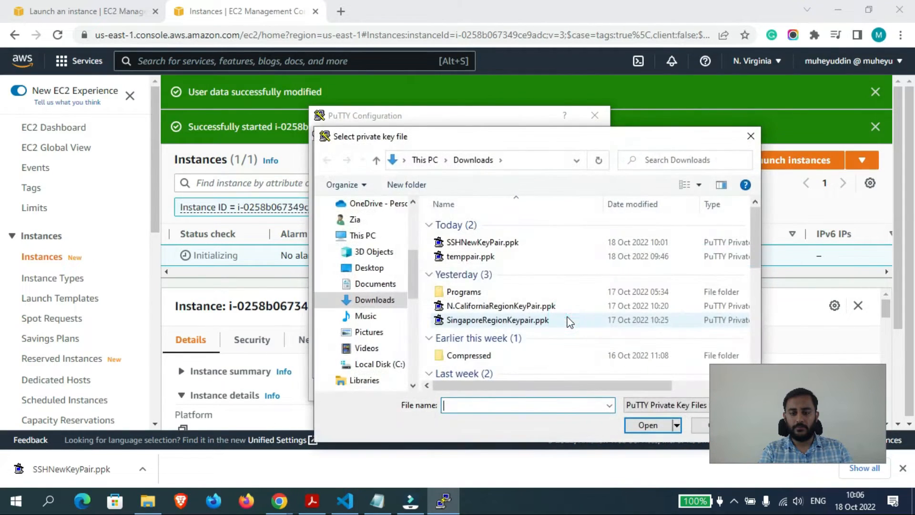
pyautogui.click(496, 245)
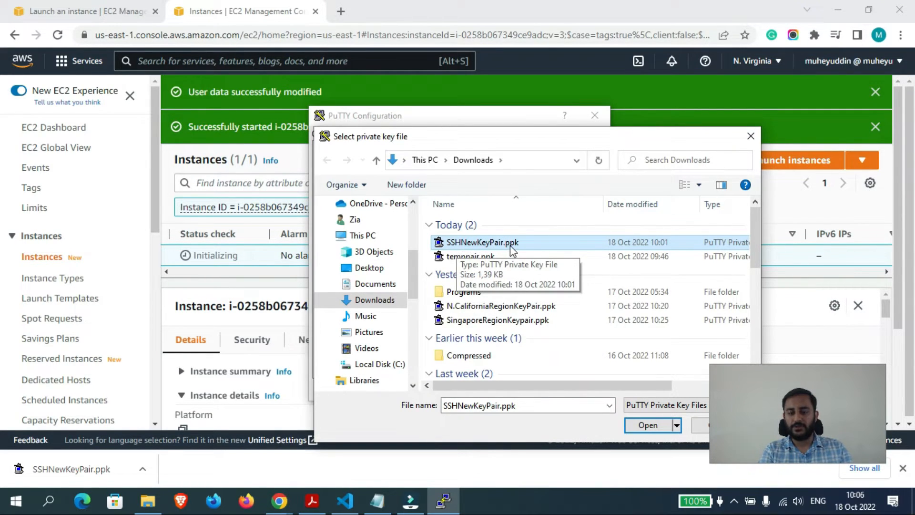
pyautogui.click(653, 425)
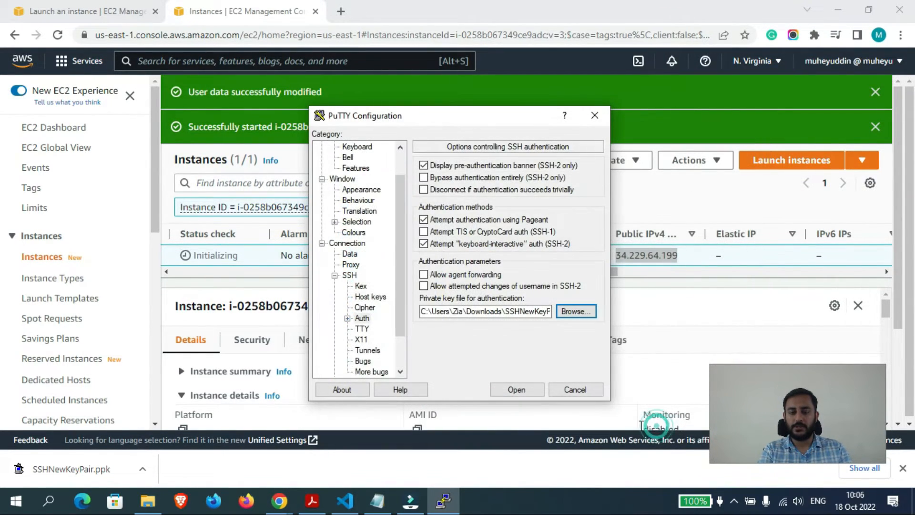
# Set PuTTY's host name to the copied address 34.229.64.199 and open the SSH session.
pyautogui.moveTo(398, 233); pyautogui.dragTo(396, 154)
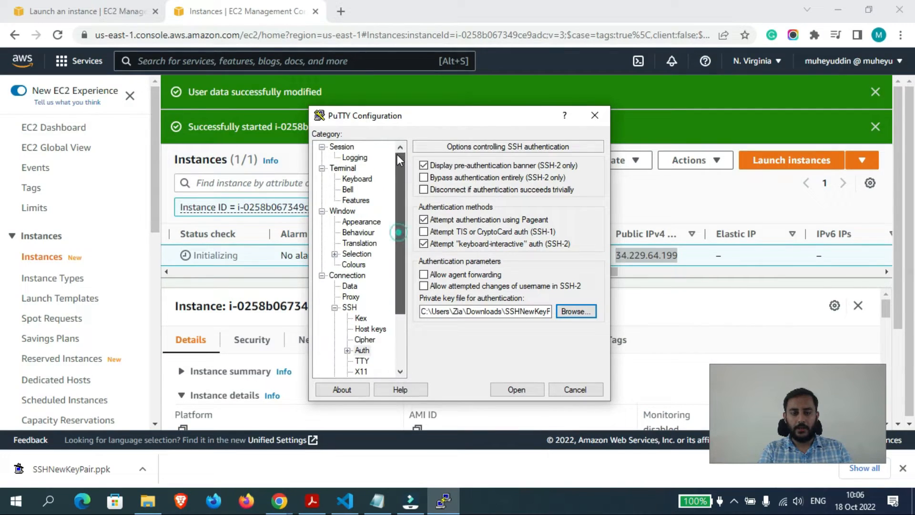
pyautogui.click(341, 146)
pyautogui.click(457, 186)
pyautogui.hotkey('ctrl', 'v')
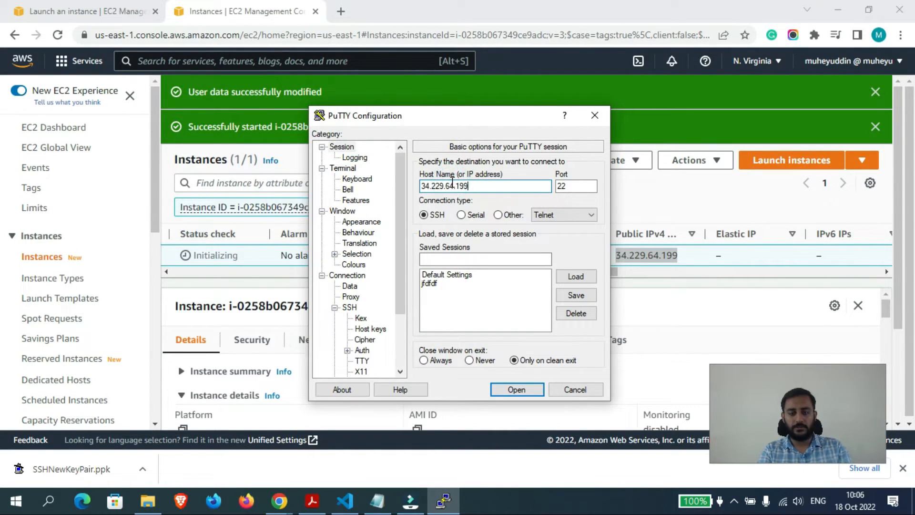
pyautogui.click(513, 390)
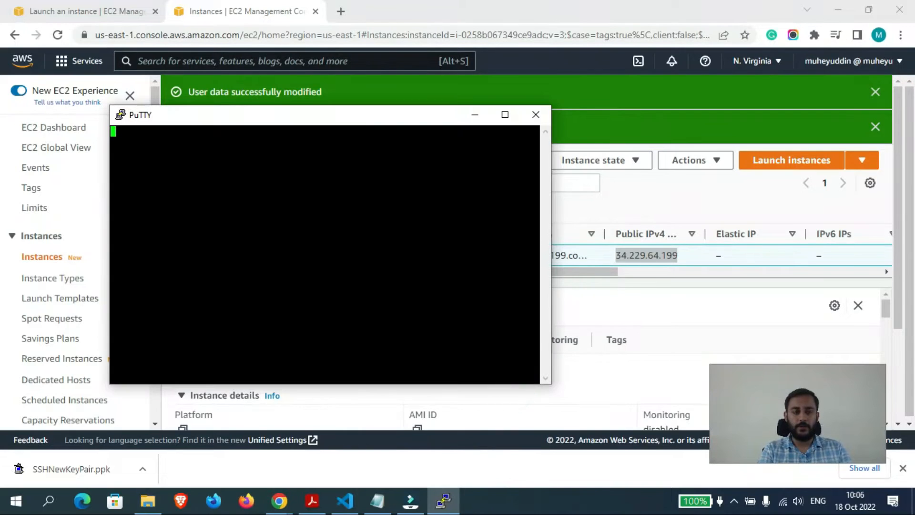
# Log in to the SSH session as ec2-user.
pyautogui.click(339, 362)
pyautogui.write('ec2-user')
pyautogui.press('Return')
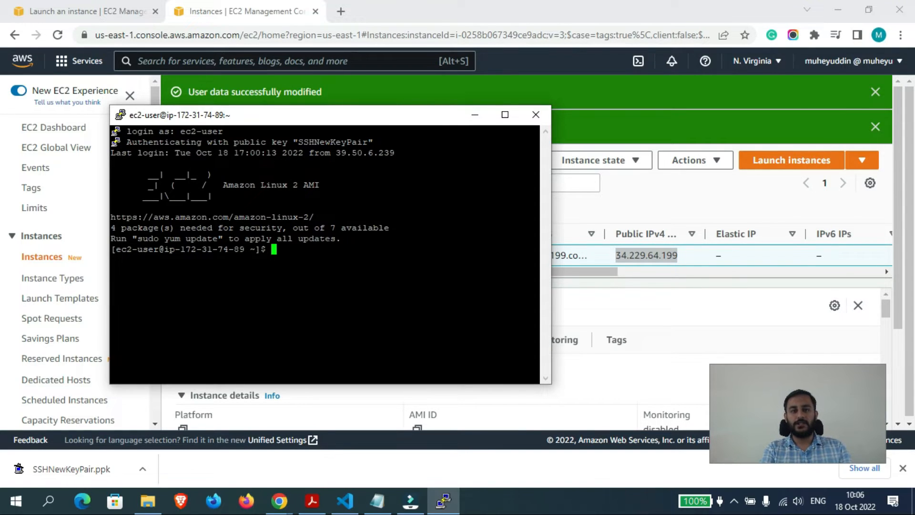
# Return to the EC2 console and examine the key pair name in the Demo instance's details.
pyautogui.click(477, 118)
pyautogui.moveTo(430, 271); pyautogui.dragTo(305, 277)
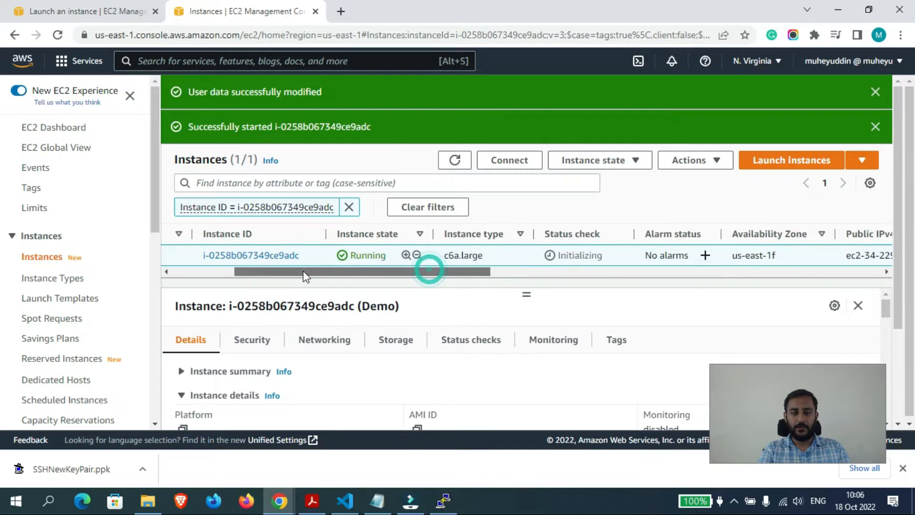
pyautogui.moveTo(898, 183); pyautogui.dragTo(900, 230)
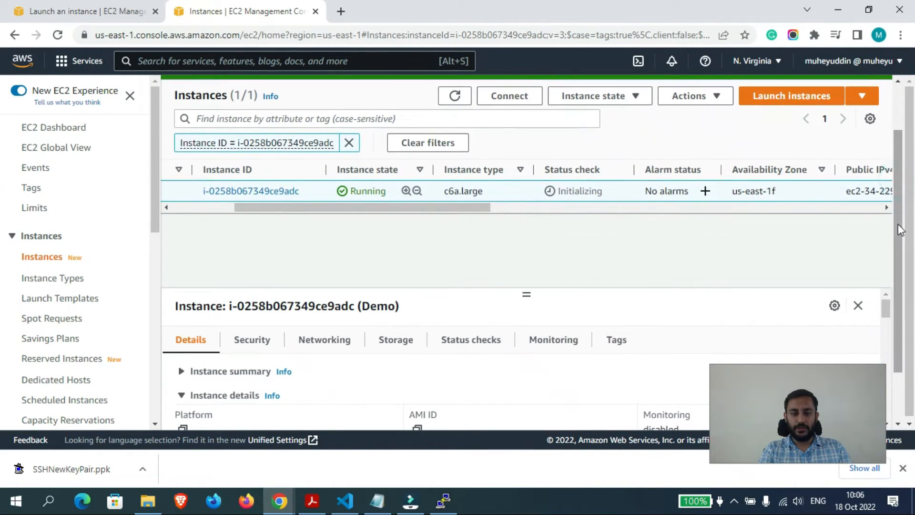
pyautogui.moveTo(527, 293); pyautogui.dragTo(527, 248)
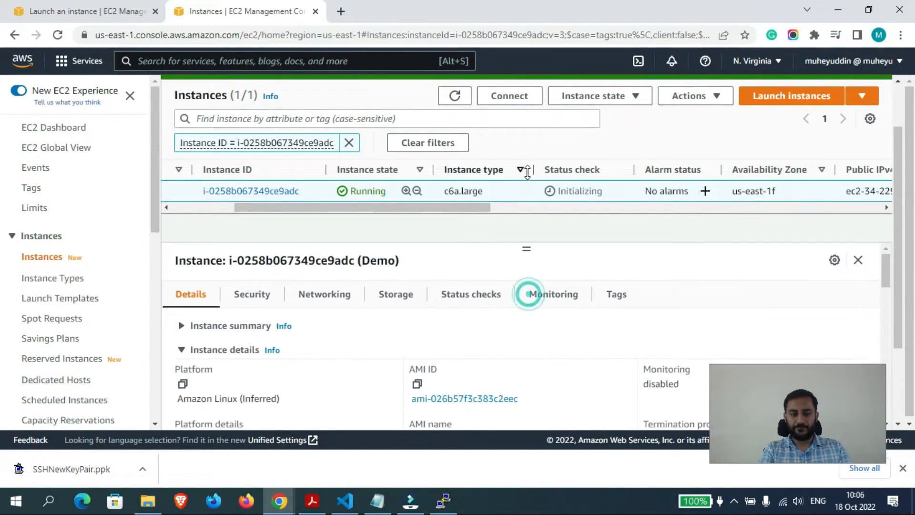
pyautogui.moveTo(886, 270); pyautogui.dragTo(889, 325)
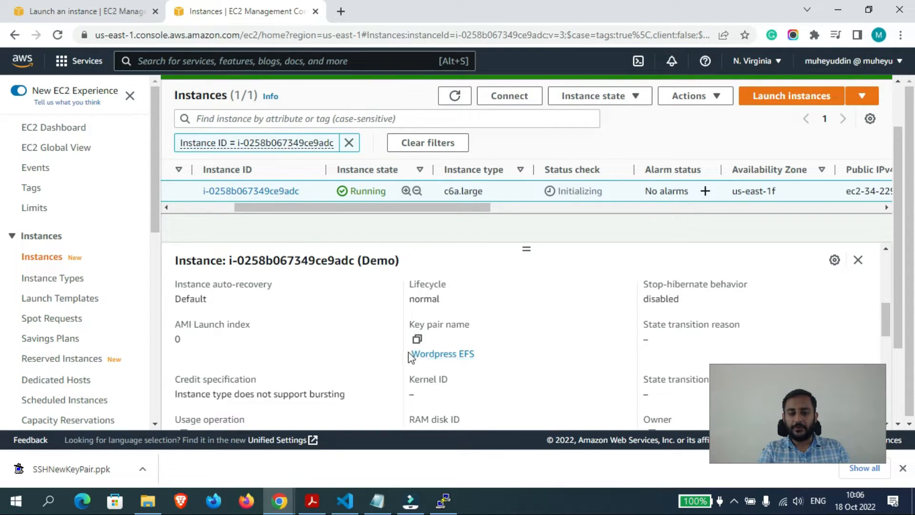
pyautogui.moveTo(409, 357); pyautogui.dragTo(469, 354)
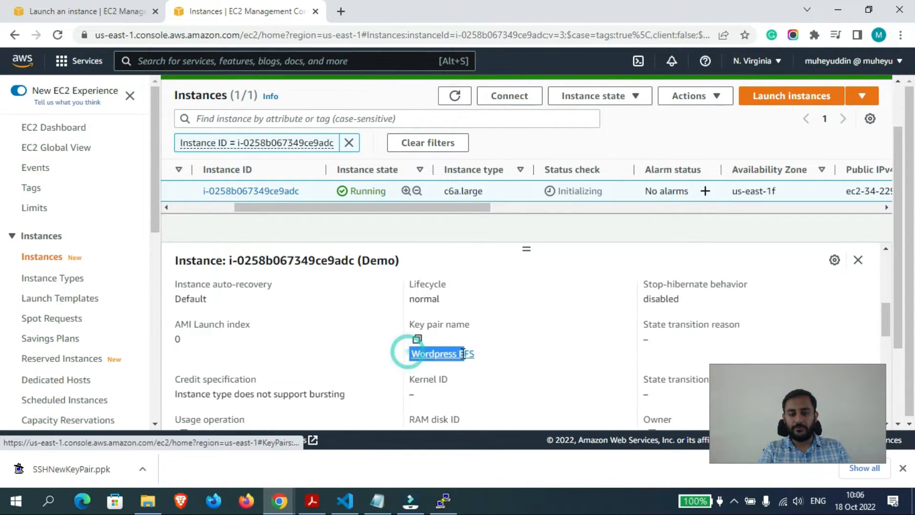
pyautogui.click(528, 347)
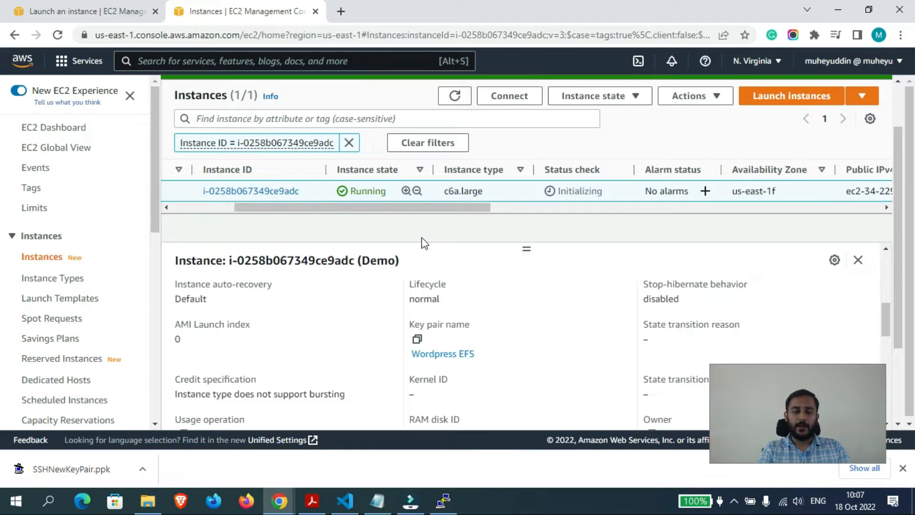
# Stop the Demo instance and refresh the instance list until it has stopped.
pyautogui.moveTo(376, 207); pyautogui.dragTo(290, 216)
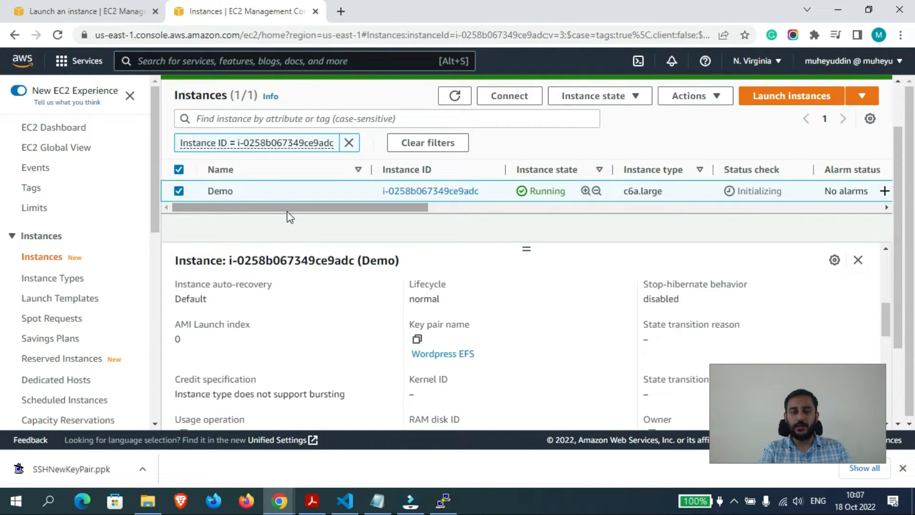
pyautogui.click(623, 96)
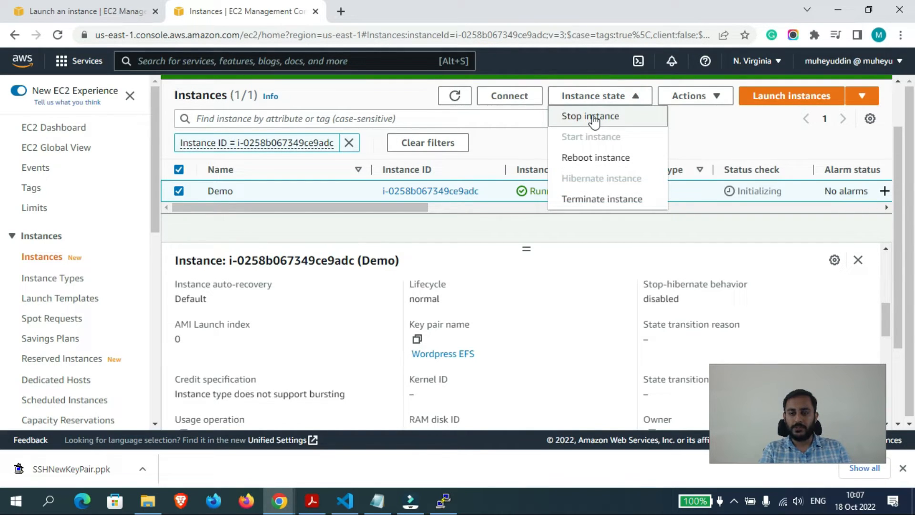
pyautogui.click(593, 119)
pyautogui.click(694, 320)
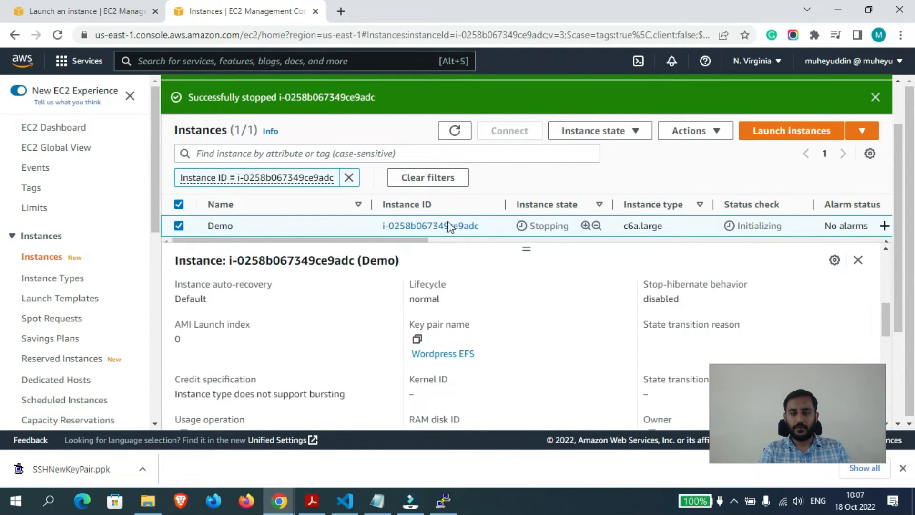
pyautogui.click(454, 131)
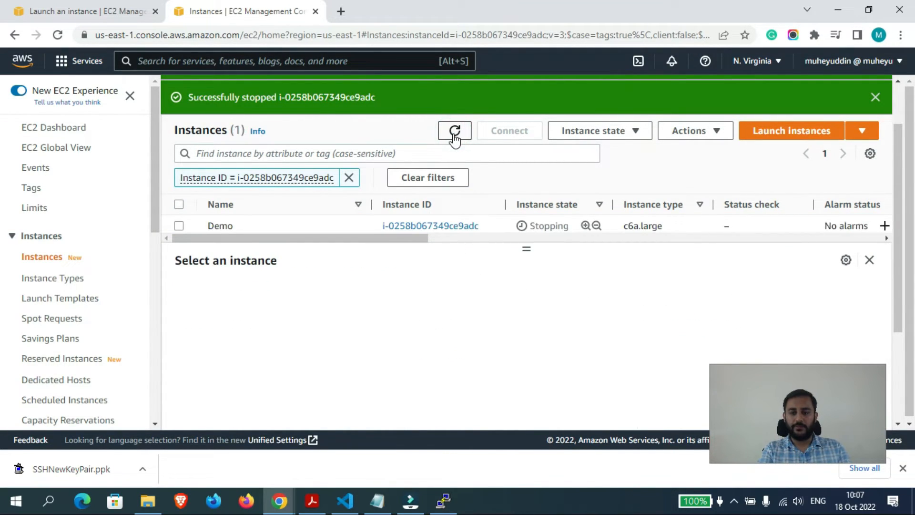
pyautogui.click(454, 133)
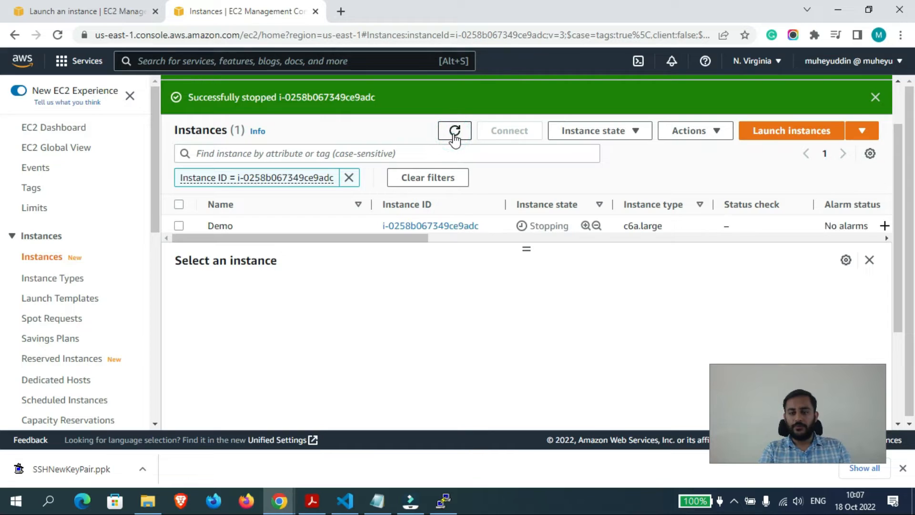
pyautogui.click(454, 134)
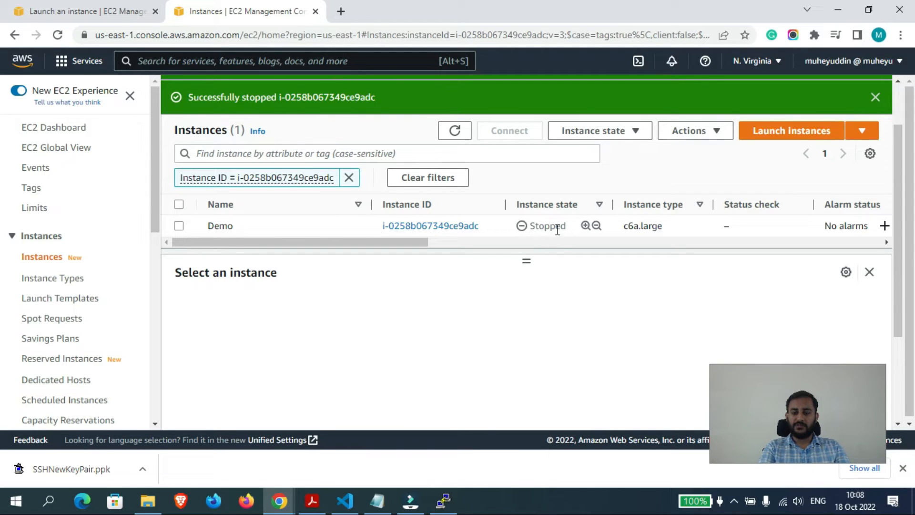
# Open the stopped Demo instance's user data for editing.
pyautogui.click(179, 226)
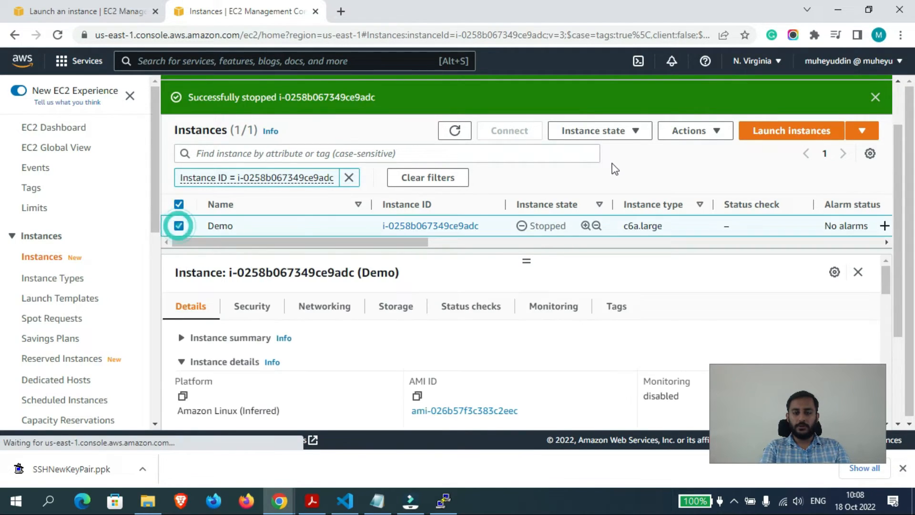
pyautogui.click(681, 130)
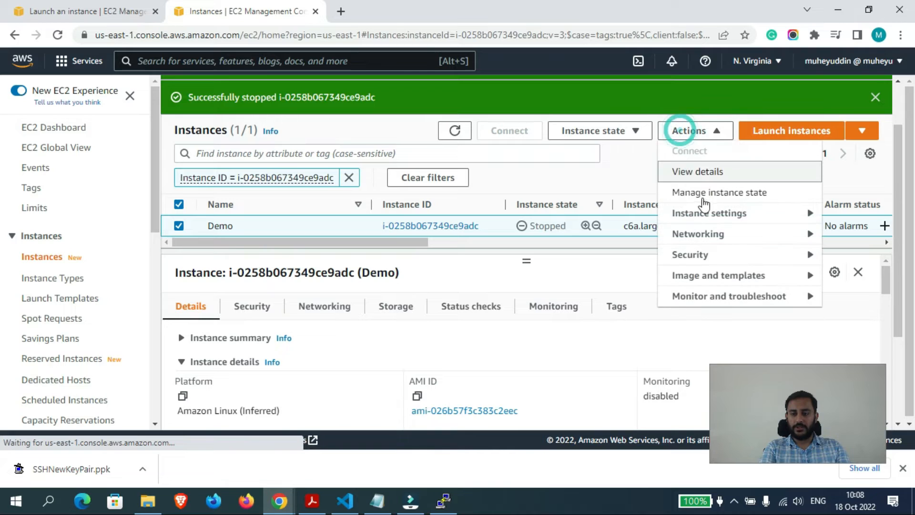
pyautogui.click(723, 221)
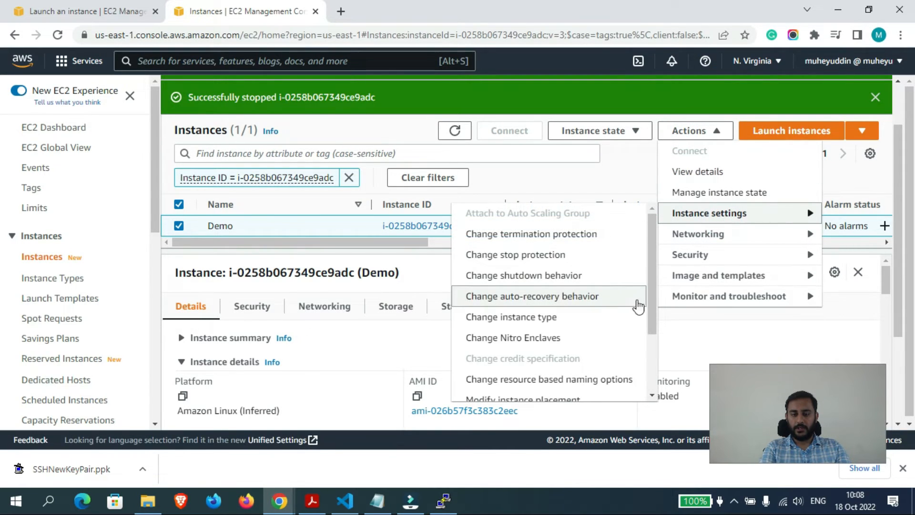
pyautogui.moveTo(653, 286); pyautogui.dragTo(655, 374)
pyautogui.click(503, 349)
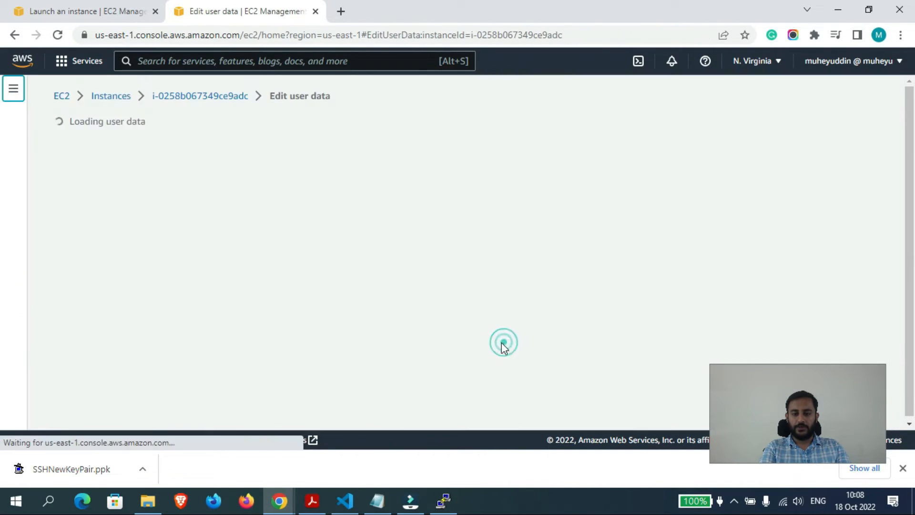
# Clear the entire new user data text of the Demo instance and save the empty user data.
pyautogui.scroll(-5, 900, 167)
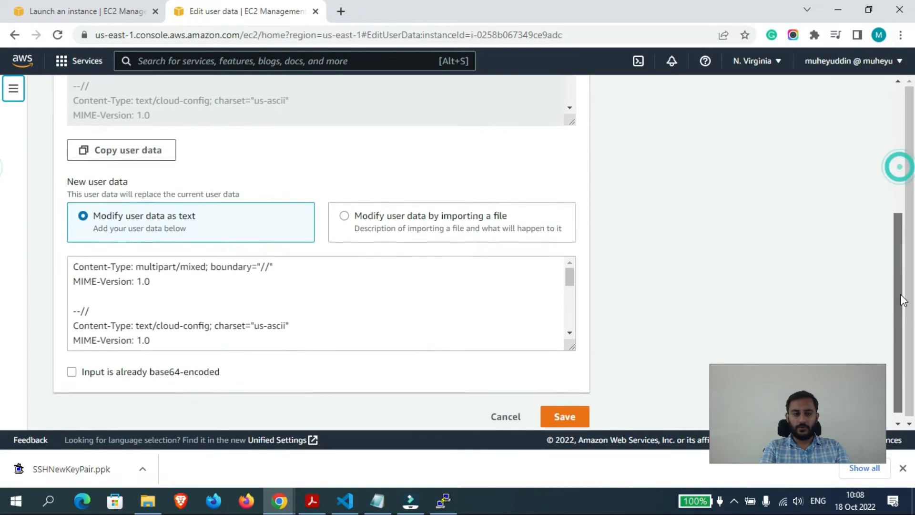
pyautogui.click(311, 333)
pyautogui.click(311, 332)
pyautogui.hotkey('ctrl', 'a')
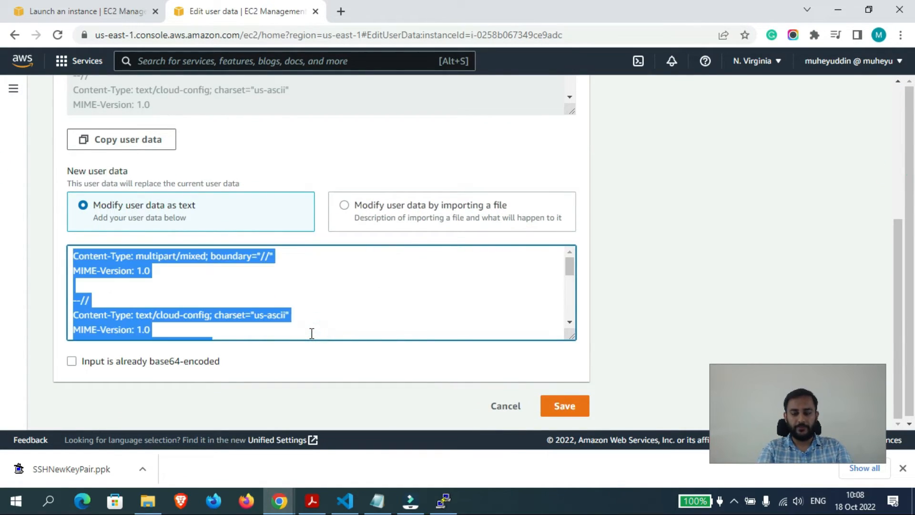
pyautogui.press('BackSpace')
pyautogui.click(572, 408)
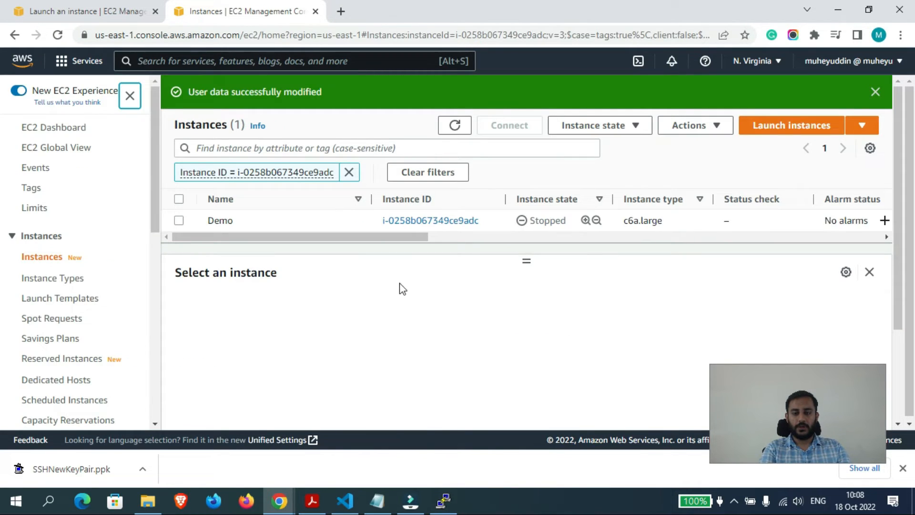
# Start the stopped Demo instance.
pyautogui.click(178, 220)
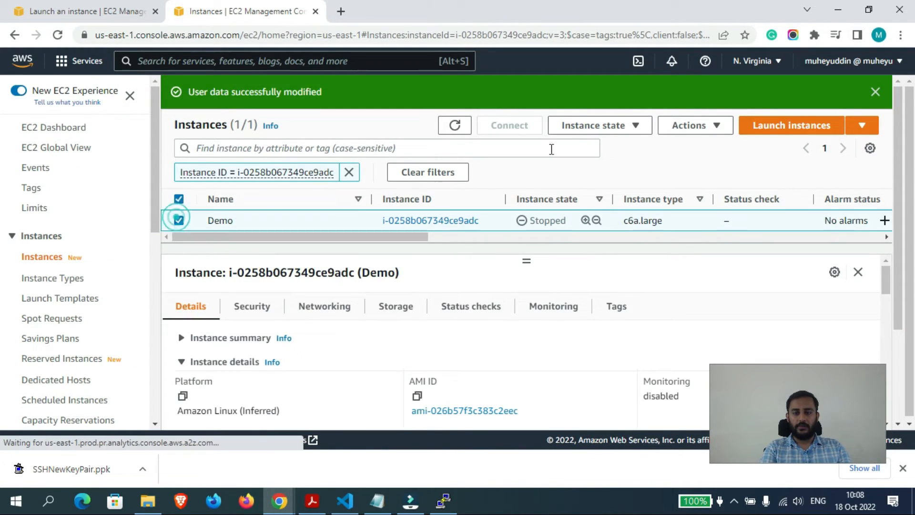
pyautogui.click(613, 125)
pyautogui.click(602, 170)
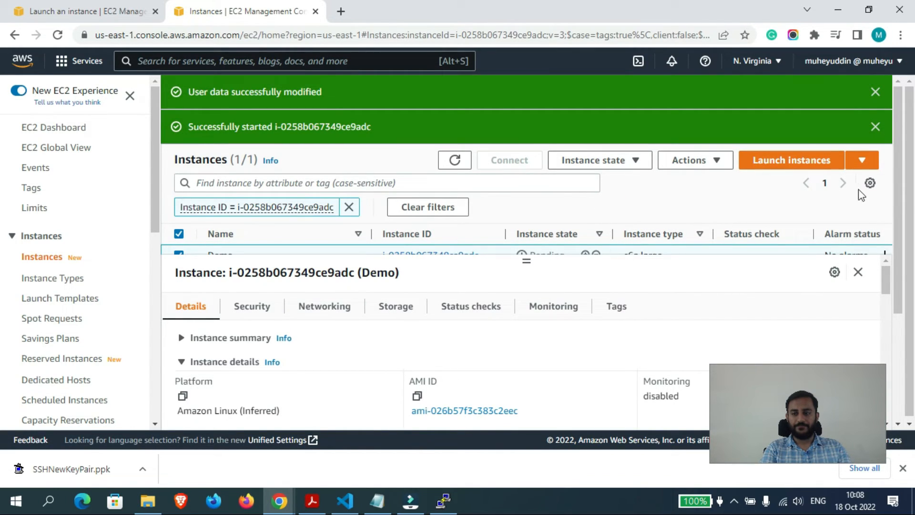
pyautogui.moveTo(899, 197); pyautogui.dragTo(895, 224)
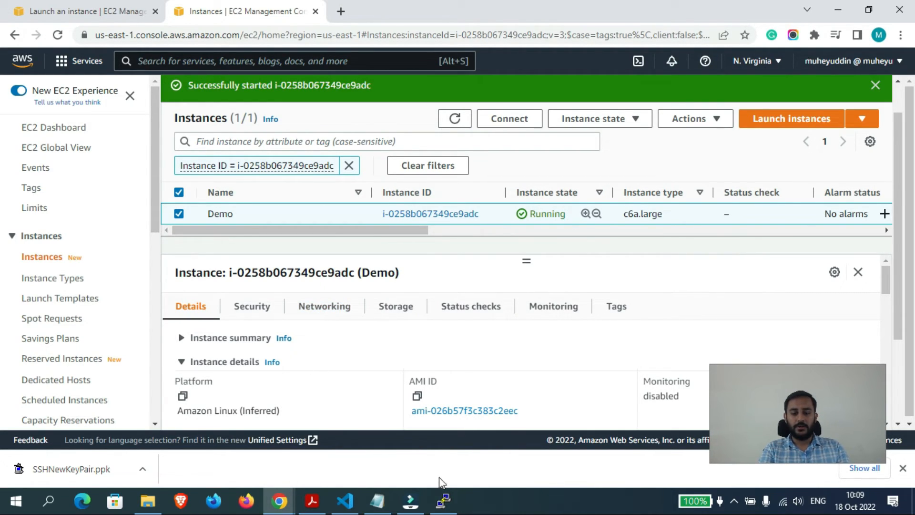
# Close the inactive PuTTY session and launch a new PuTTY configuration window.
pyautogui.click(444, 502)
pyautogui.click(553, 298)
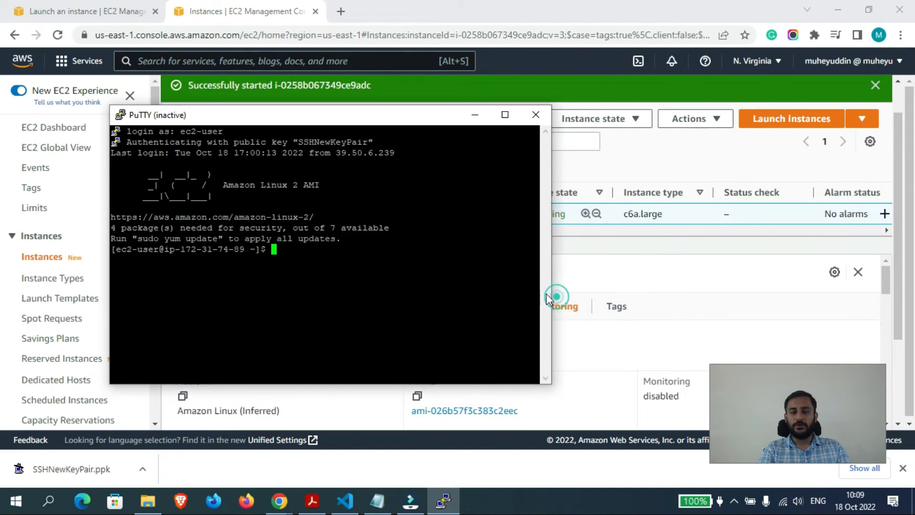
pyautogui.click(549, 114)
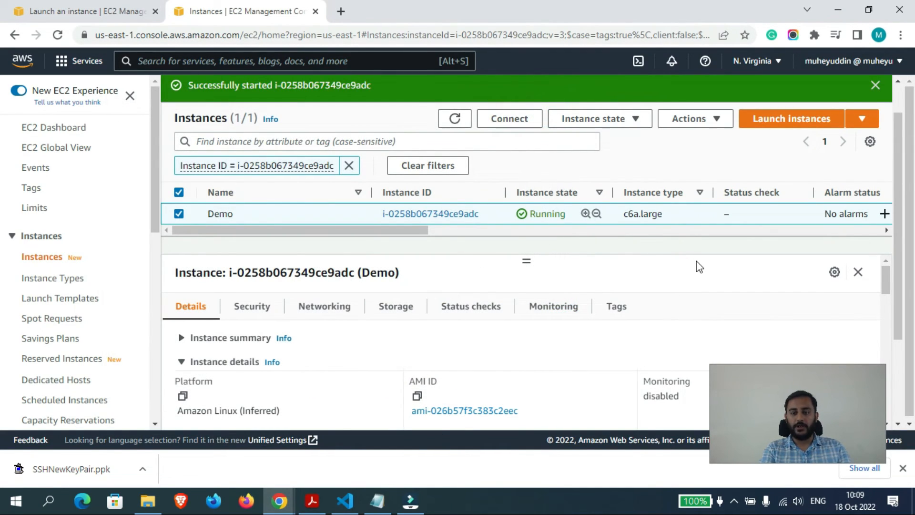
pyautogui.click(49, 508)
pyautogui.write('putty')
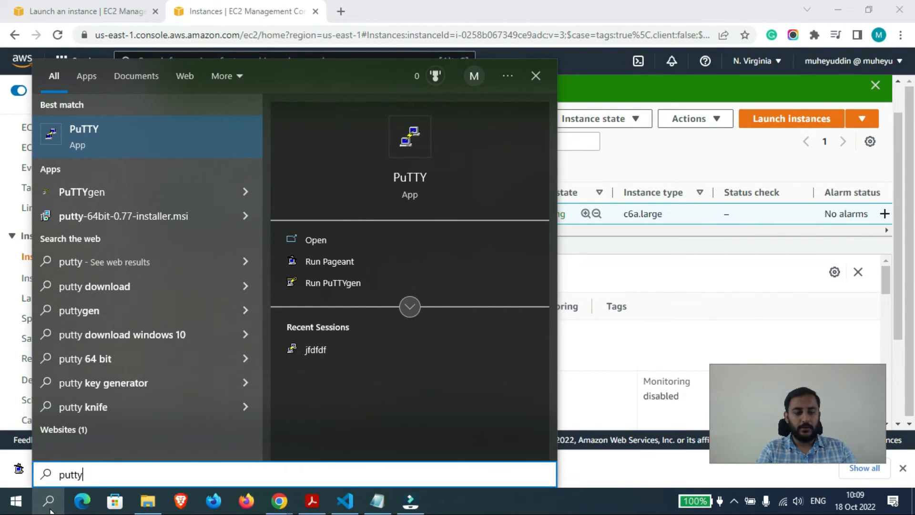
pyautogui.click(131, 140)
pyautogui.moveTo(443, 120); pyautogui.dragTo(496, 283)
# Copy the Demo instance's public IPv4 address and set 3.238.136.232 as the PuTTY host name.
pyautogui.moveTo(401, 230); pyautogui.dragTo(550, 235)
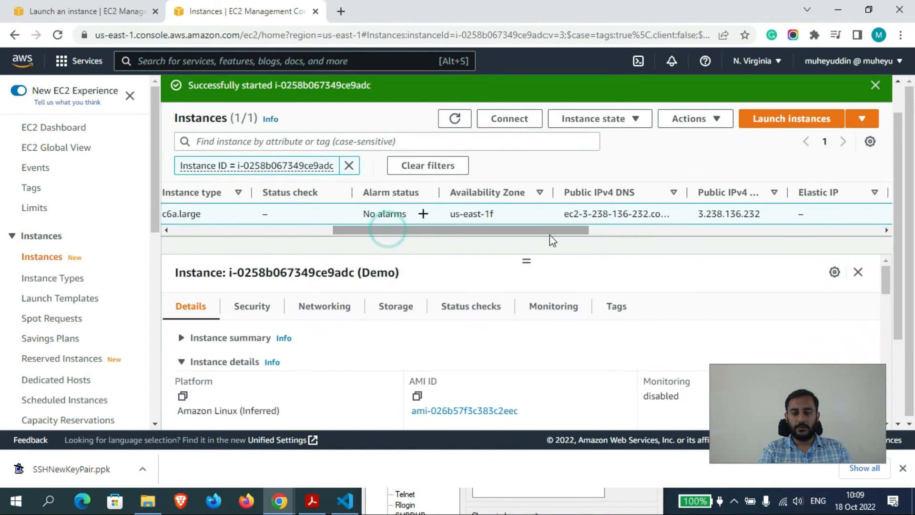
pyautogui.moveTo(765, 213); pyautogui.dragTo(698, 213)
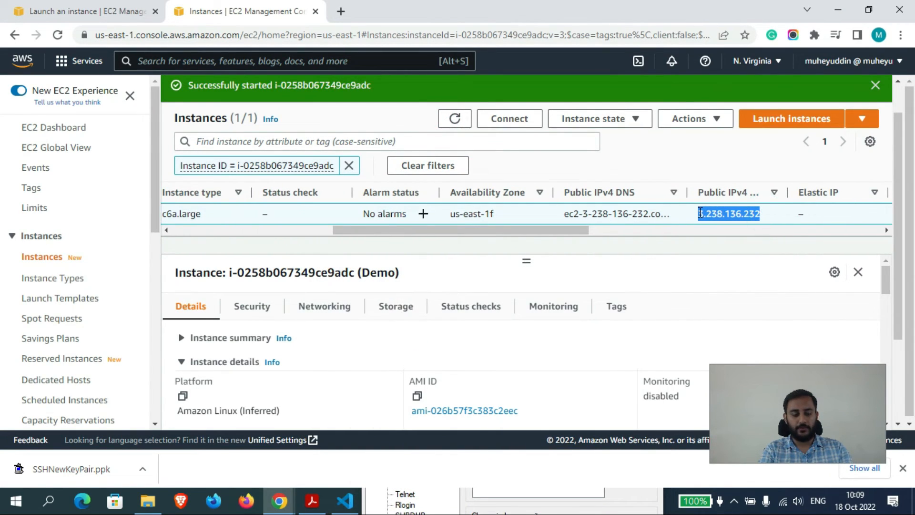
pyautogui.click(541, 490)
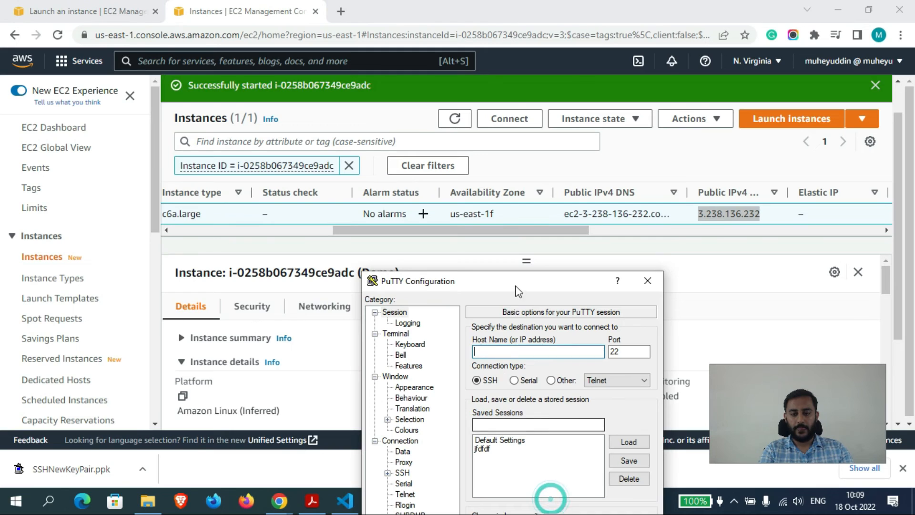
pyautogui.moveTo(505, 279); pyautogui.dragTo(504, 216)
pyautogui.click(497, 281)
pyautogui.write('3.238.136.232')
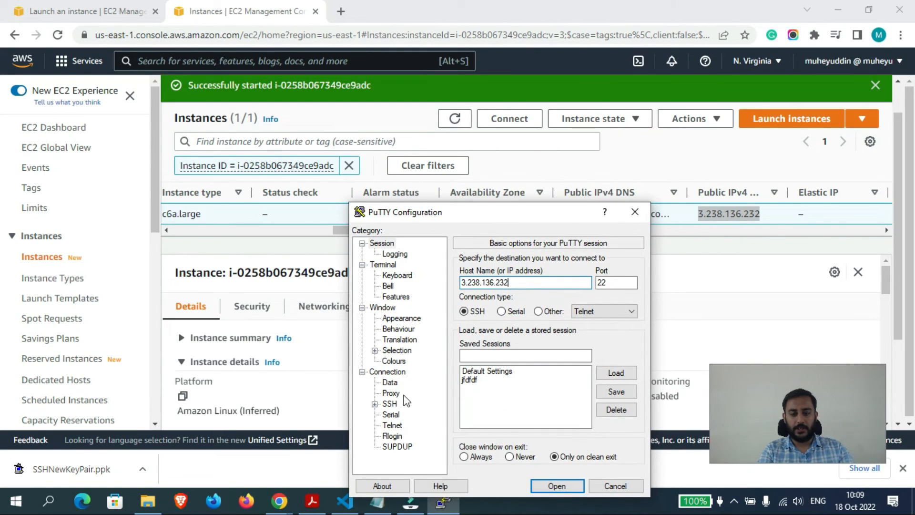
# Select SSHNewKeyPair.ppk from Downloads as the private key file for SSH authentication.
pyautogui.click(375, 403)
pyautogui.click(403, 415)
pyautogui.click(614, 407)
pyautogui.click(498, 260)
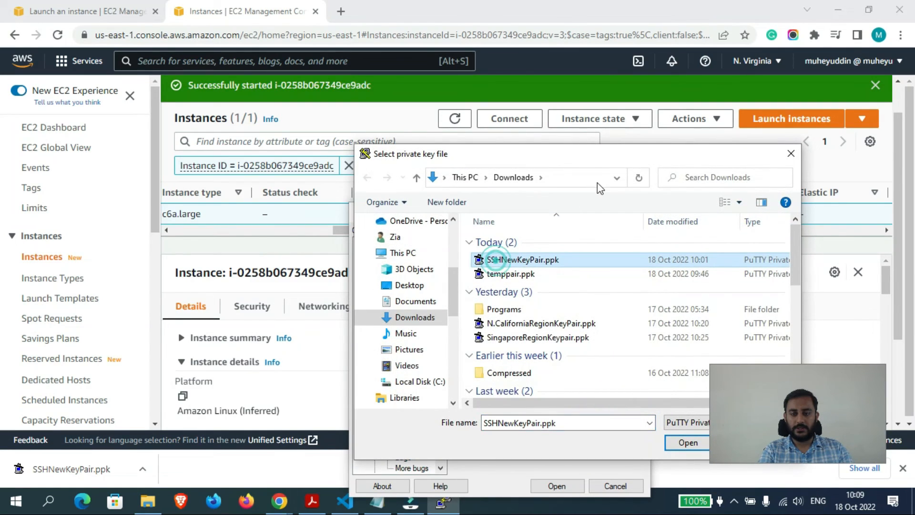
pyautogui.moveTo(635, 156); pyautogui.dragTo(433, 128)
pyautogui.click(490, 414)
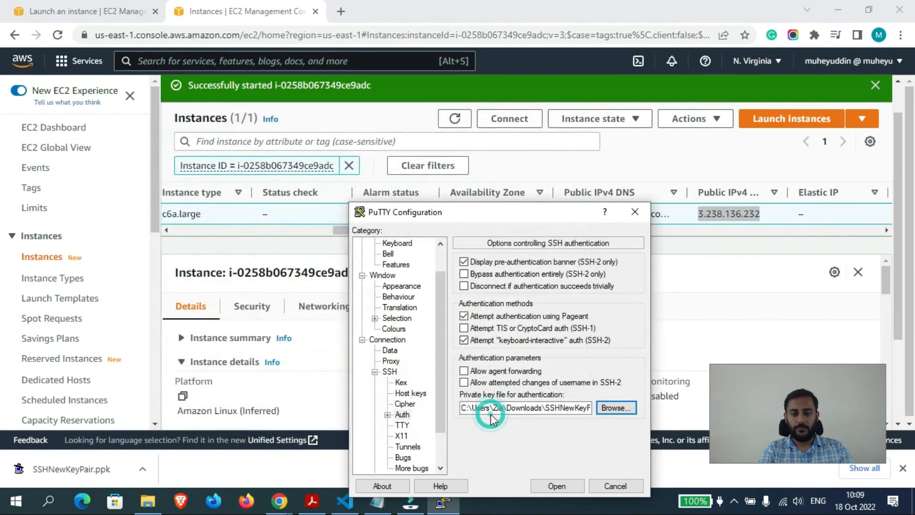
# Open the SSH connection, accept the server's host key and log in as ec2-user.
pyautogui.click(556, 486)
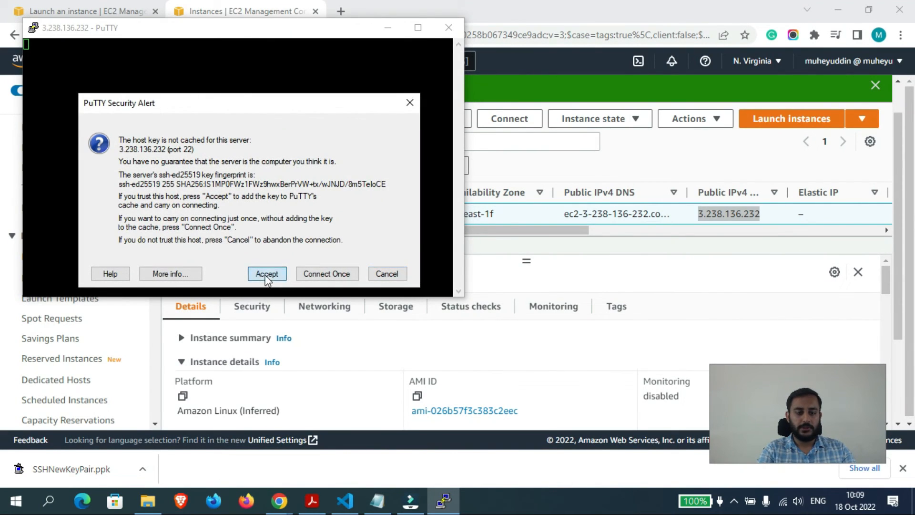
pyautogui.click(265, 271)
pyautogui.write('ec2-user')
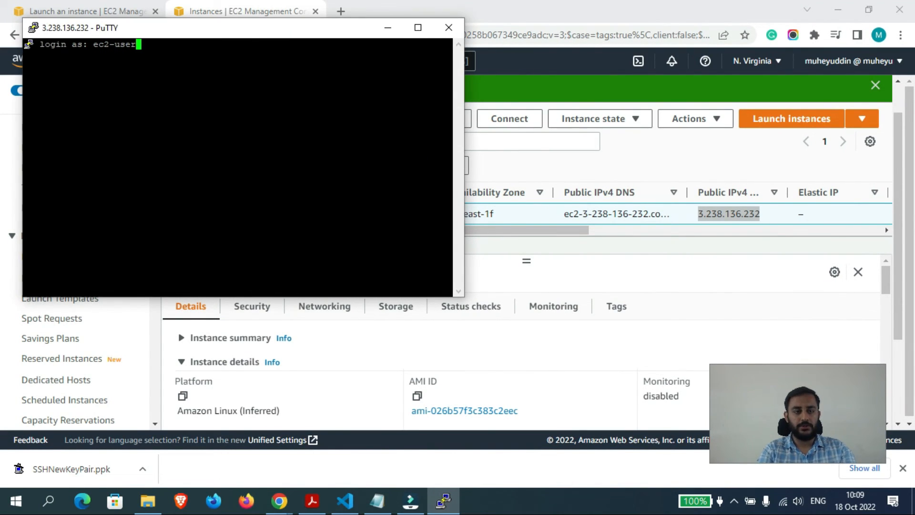
pyautogui.press('Return')
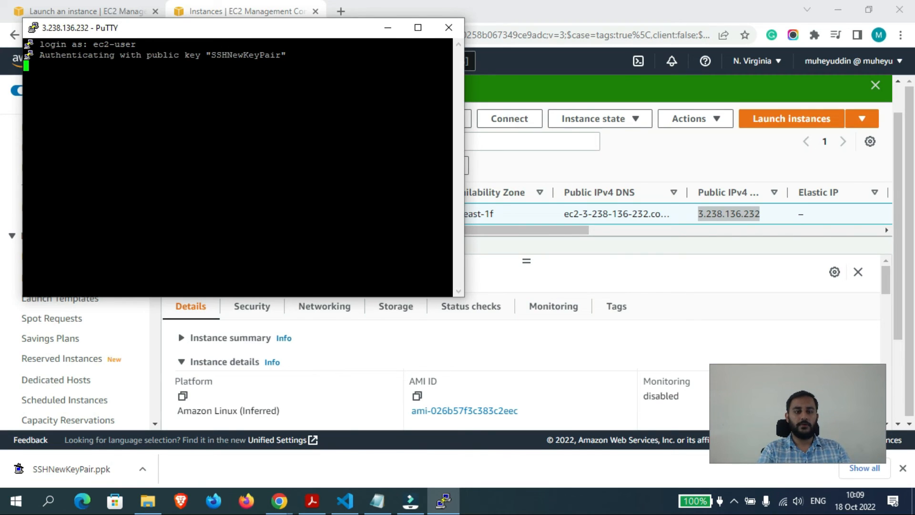
pyautogui.moveTo(313, 28); pyautogui.dragTo(436, 100)
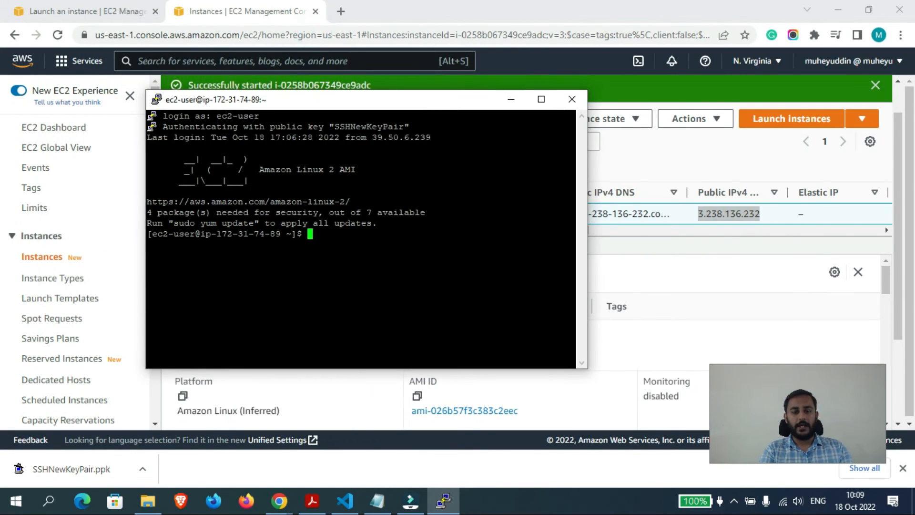